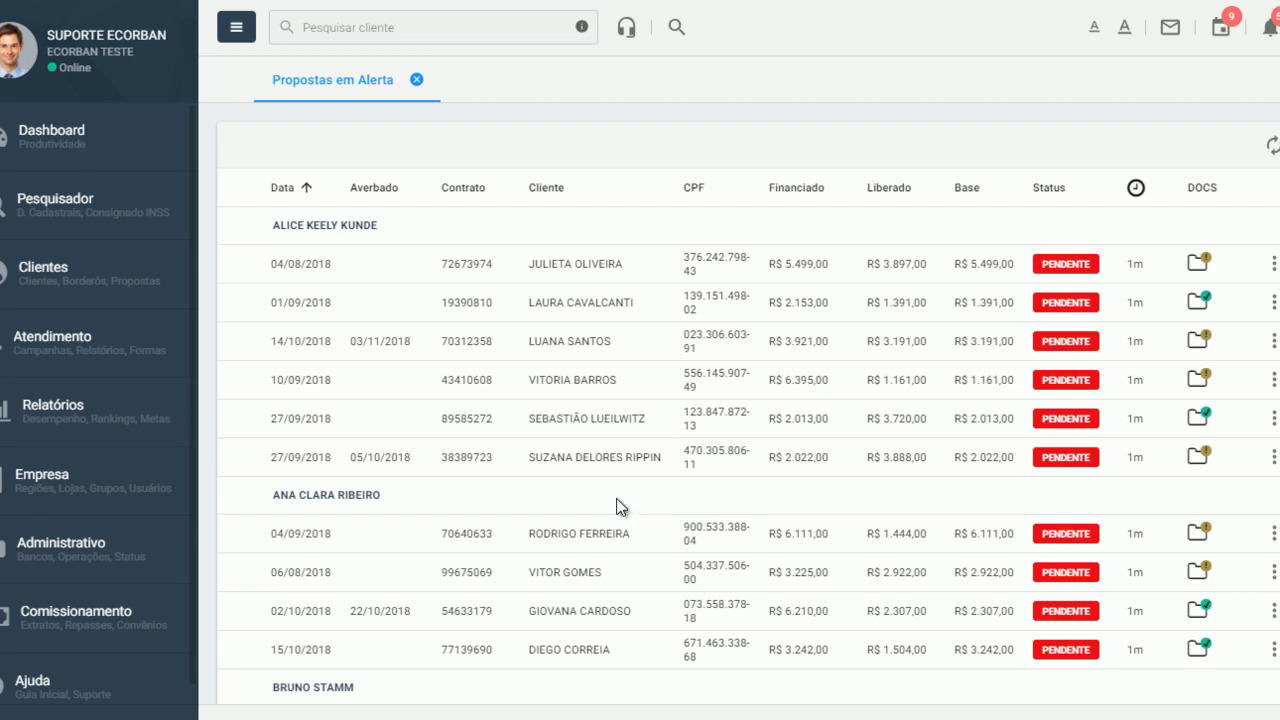
Open the Status de Proposta list in the Administrativo section.
{"action": "left_click", "coordinate": [22, 549]}
{"action": "scroll", "coordinate": [32, 540], "scroll_direction": "down", "scroll_amount": 3}
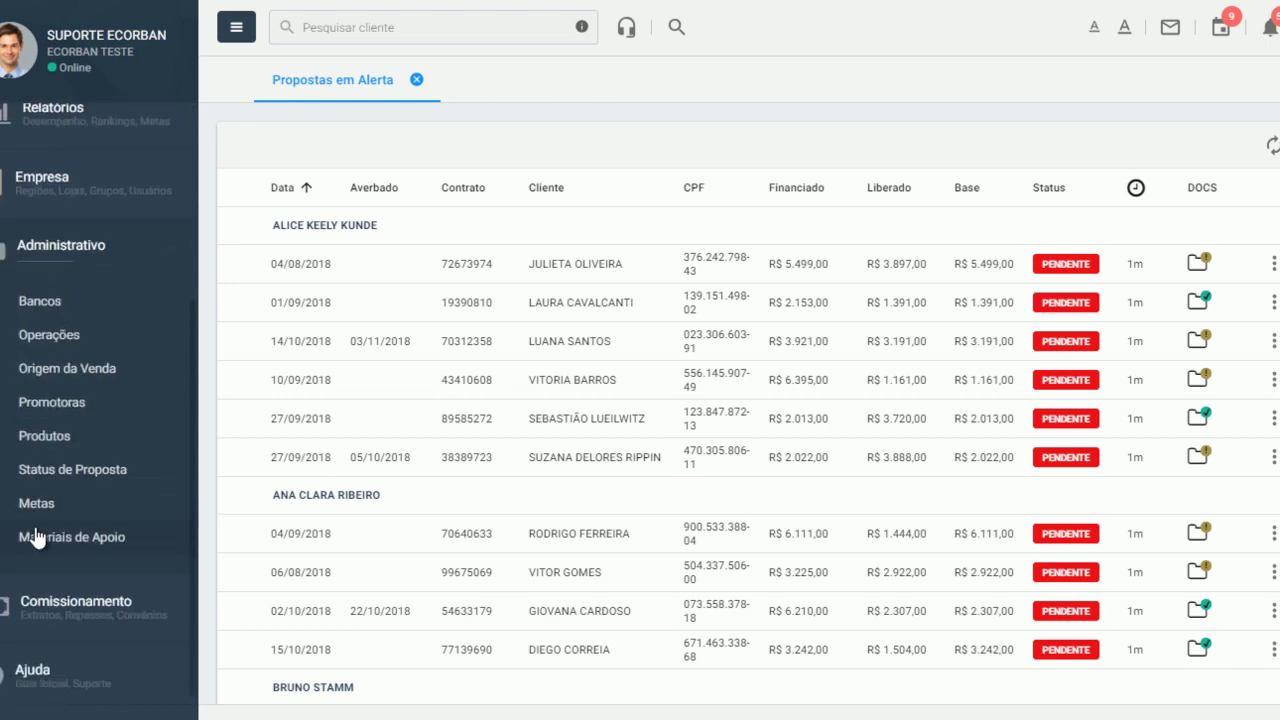
{"action": "left_click", "coordinate": [66, 472]}
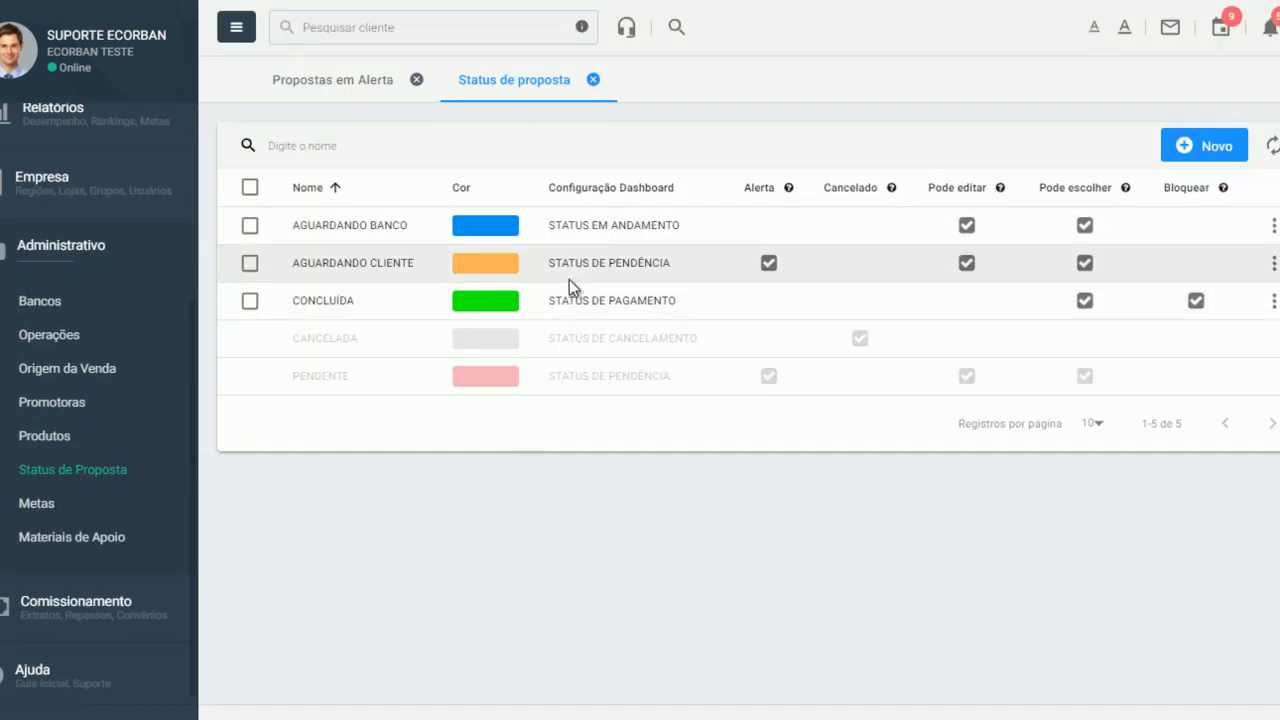
Start registering a new proposal status and name it AGUARDANDO AVERBAÇÃO.
{"action": "left_click", "coordinate": [1190, 148]}
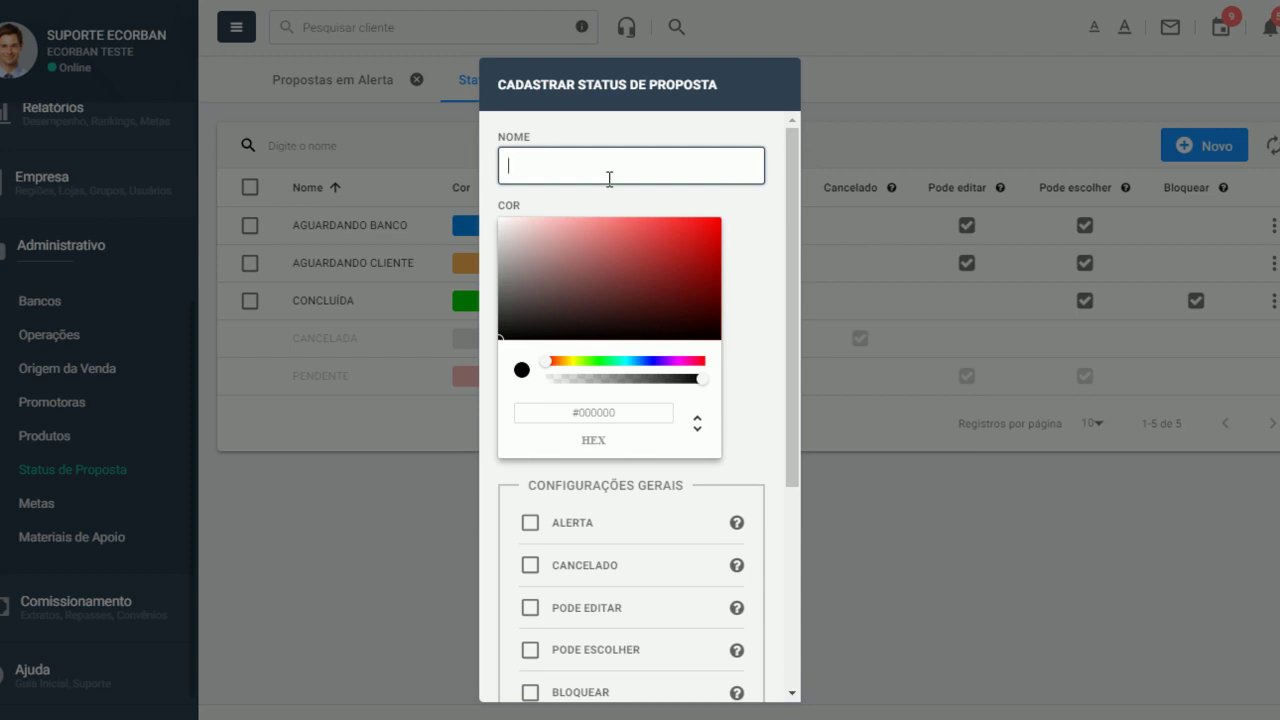
{"action": "type", "text": "AGUA"}
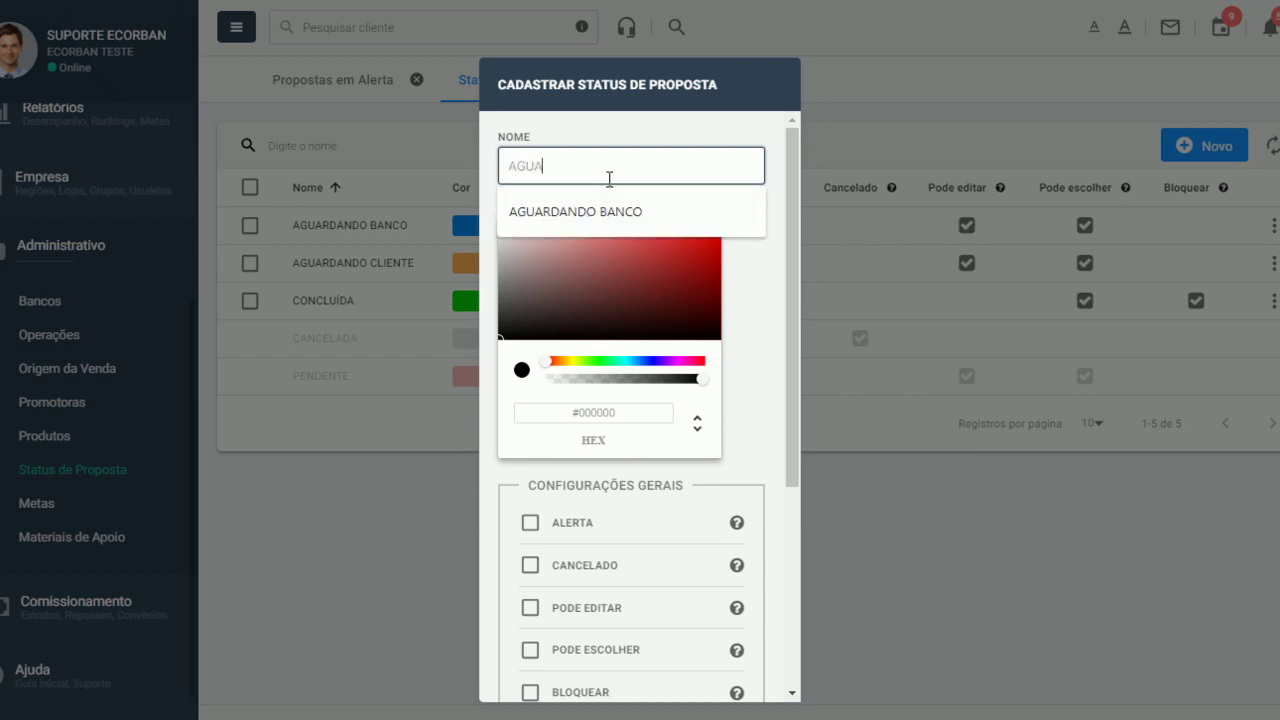
{"action": "type", "text": "RDANDO AVE"}
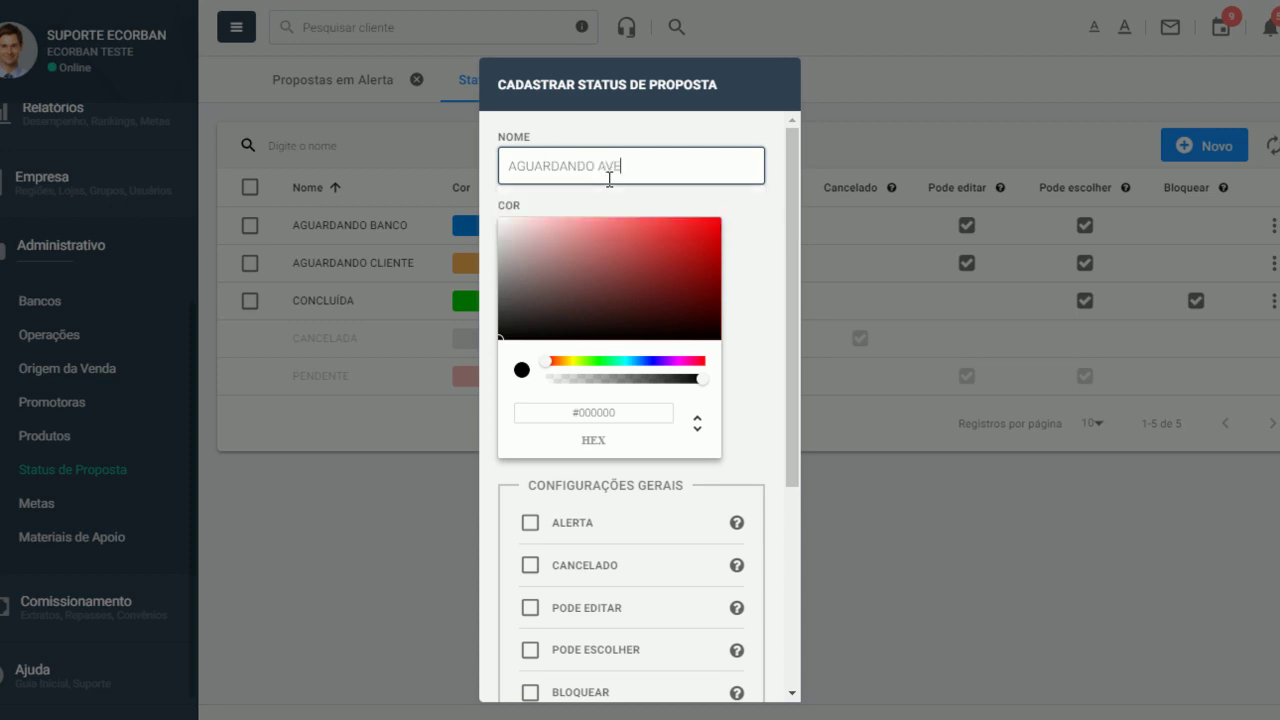
{"action": "type", "text": "RBAÇÃO"}
Pick an orange colour, #EE8F12, for the new proposal status.
{"action": "left_click", "coordinate": [662, 252]}
{"action": "left_click", "coordinate": [665, 279]}
{"action": "left_click", "coordinate": [677, 238]}
{"action": "left_click", "coordinate": [689, 249]}
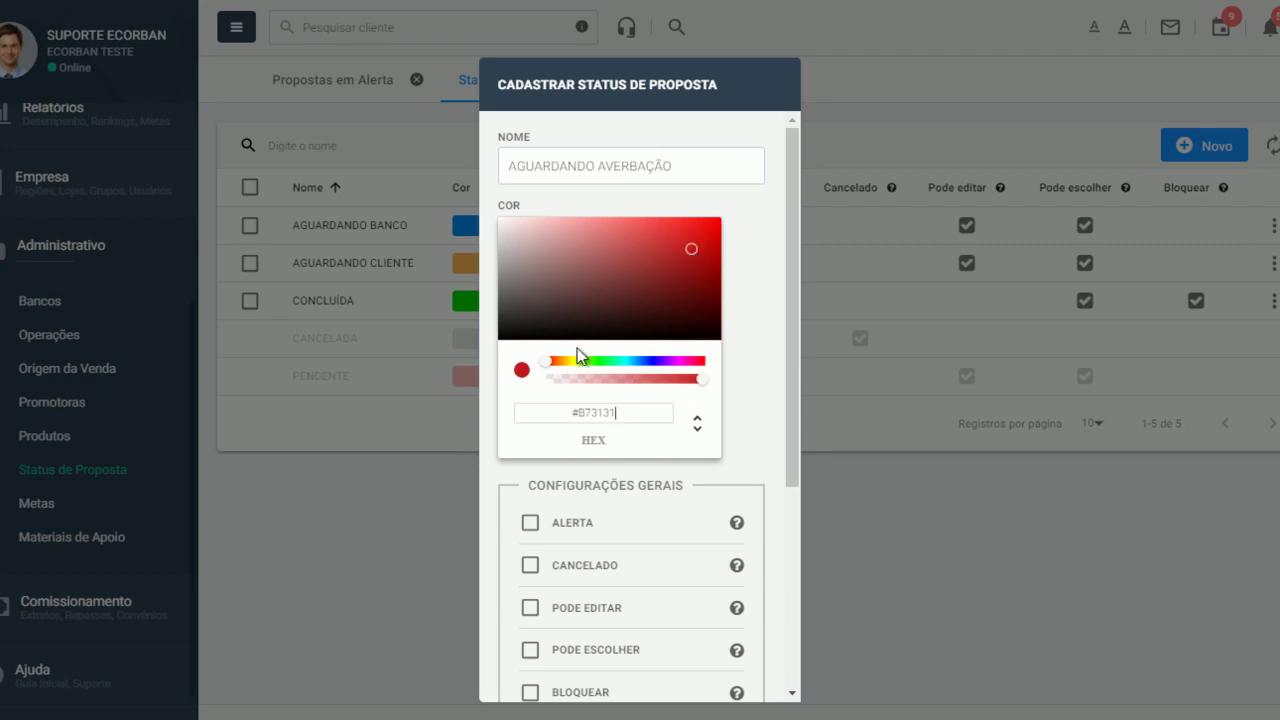
{"action": "left_click", "coordinate": [567, 361]}
{"action": "mouse_move", "coordinate": [567, 361]}
{"action": "left_mouse_down"}
{"action": "mouse_move", "coordinate": [554, 360]}
{"action": "mouse_move", "coordinate": [598, 362]}
{"action": "mouse_move", "coordinate": [558, 356]}
{"action": "mouse_move", "coordinate": [569, 359]}
{"action": "left_mouse_up"}
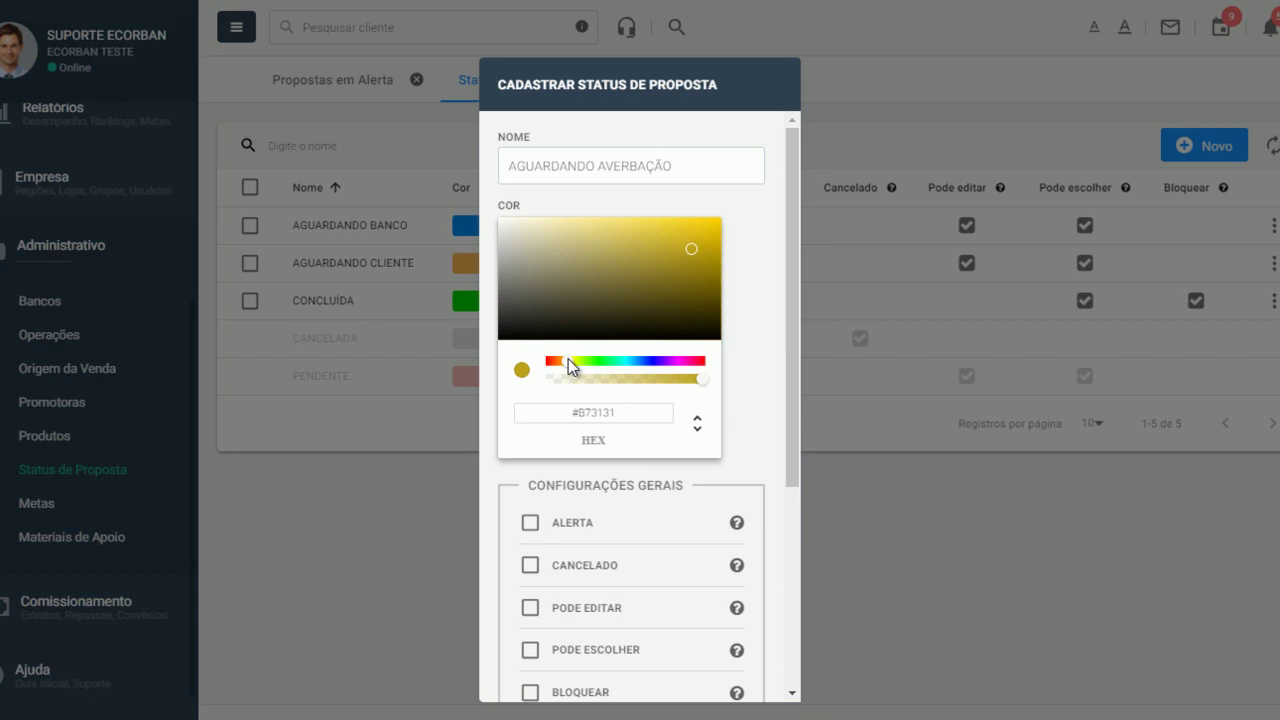
{"action": "mouse_move", "coordinate": [568, 359]}
{"action": "left_mouse_down"}
{"action": "mouse_move", "coordinate": [700, 366]}
{"action": "mouse_move", "coordinate": [551, 368]}
{"action": "mouse_move", "coordinate": [694, 370]}
{"action": "mouse_move", "coordinate": [562, 369]}
{"action": "left_mouse_up"}
{"action": "left_click", "coordinate": [705, 226]}
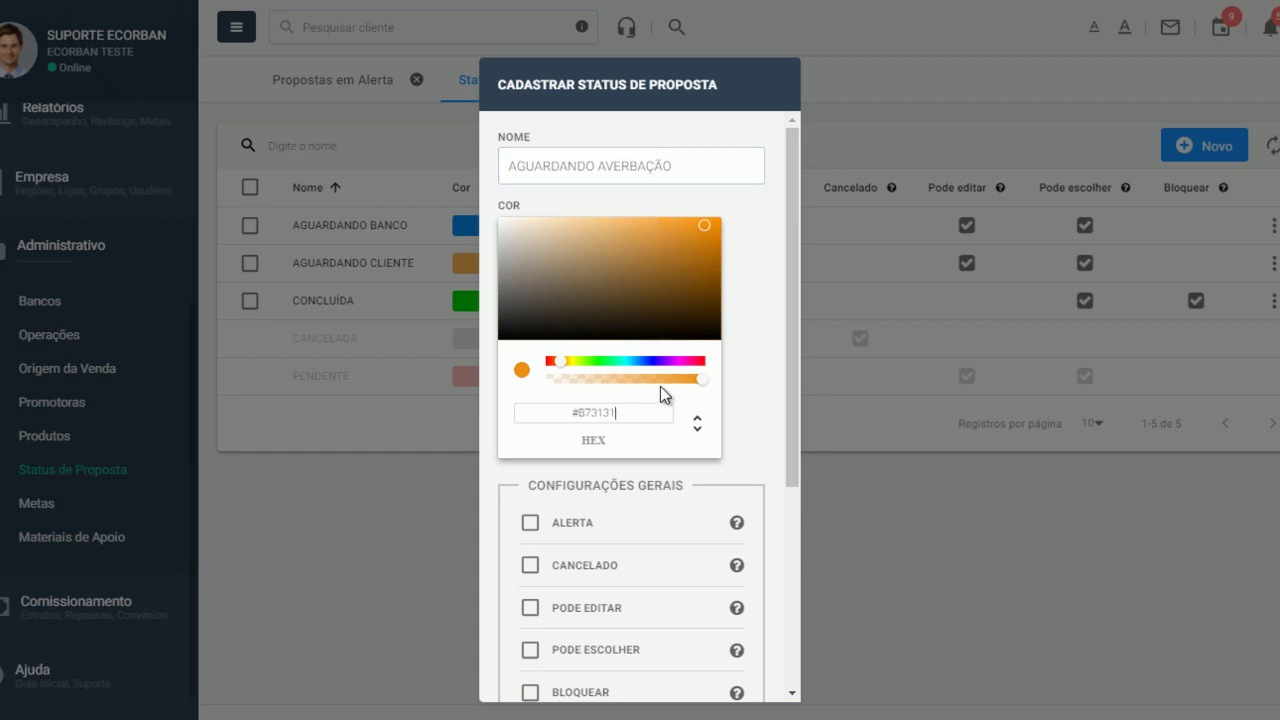
Enable the Alerta option in the general settings of the new status.
{"action": "scroll", "coordinate": [748, 391], "scroll_direction": "down", "scroll_amount": 3}
{"action": "scroll", "coordinate": [688, 314], "scroll_direction": "up", "scroll_amount": 1}
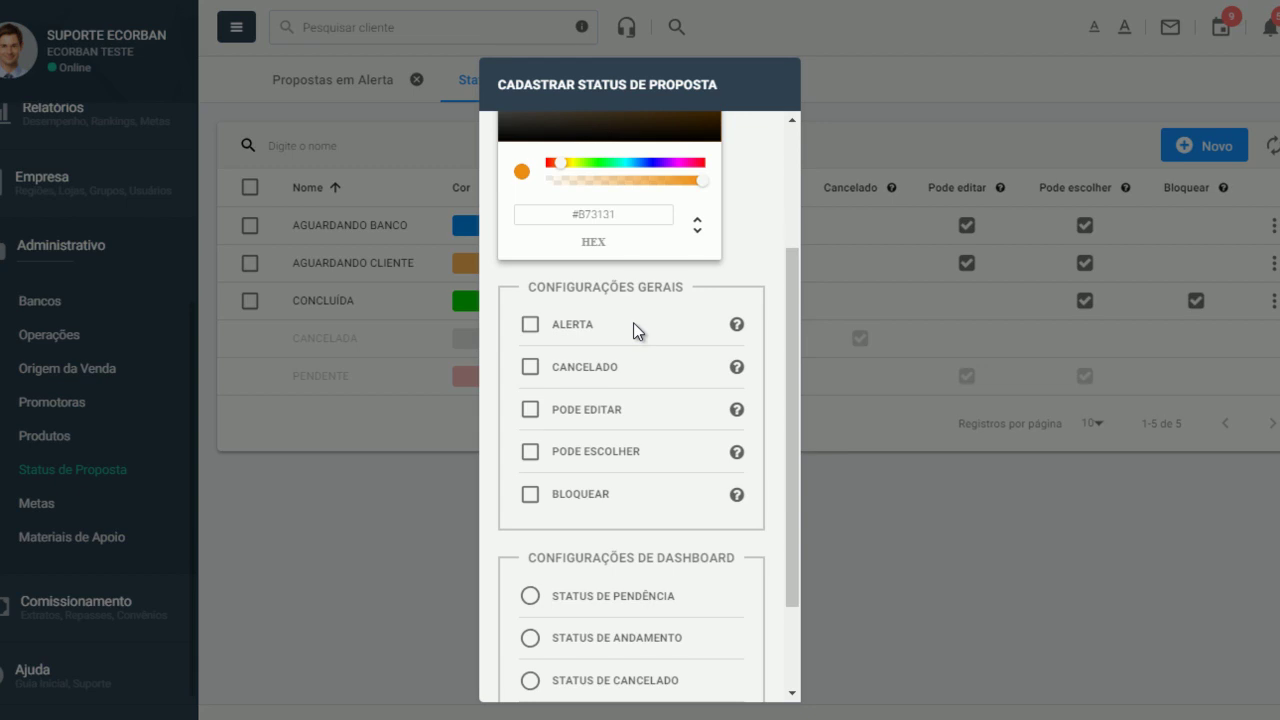
{"action": "left_click", "coordinate": [530, 326]}
{"action": "mouse_move", "coordinate": [736, 340]}
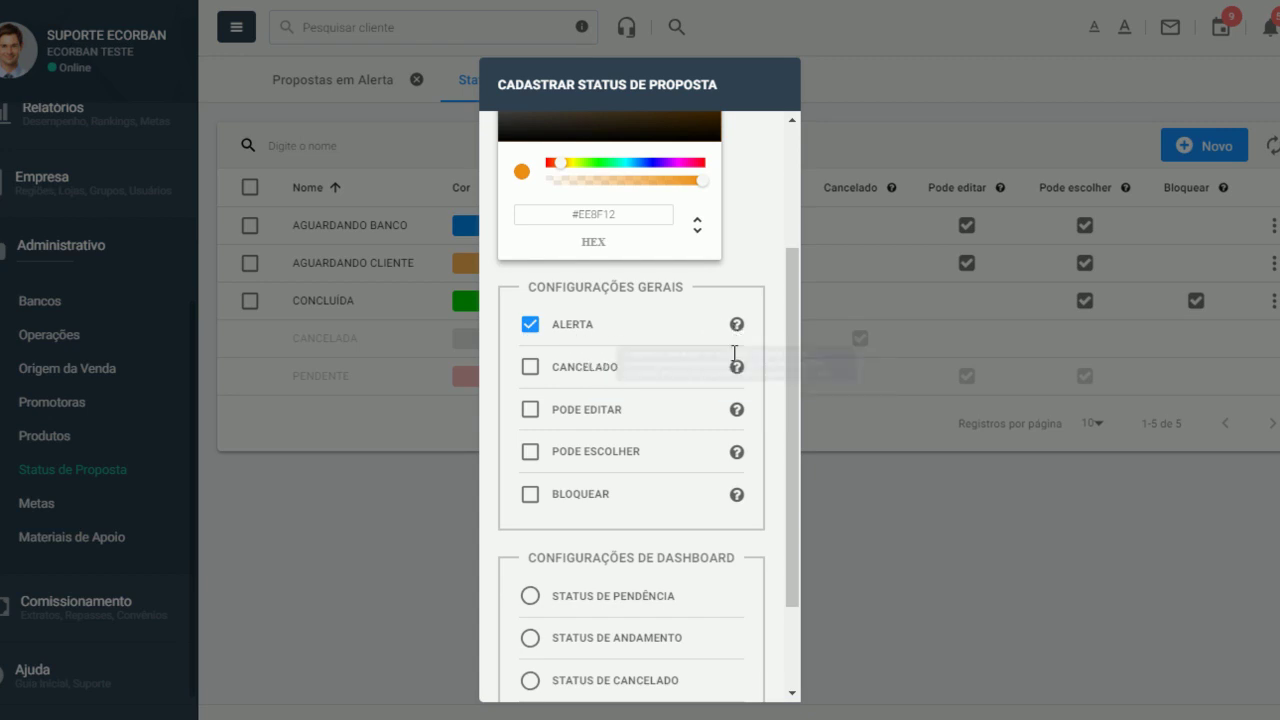
{"action": "mouse_move", "coordinate": [738, 369]}
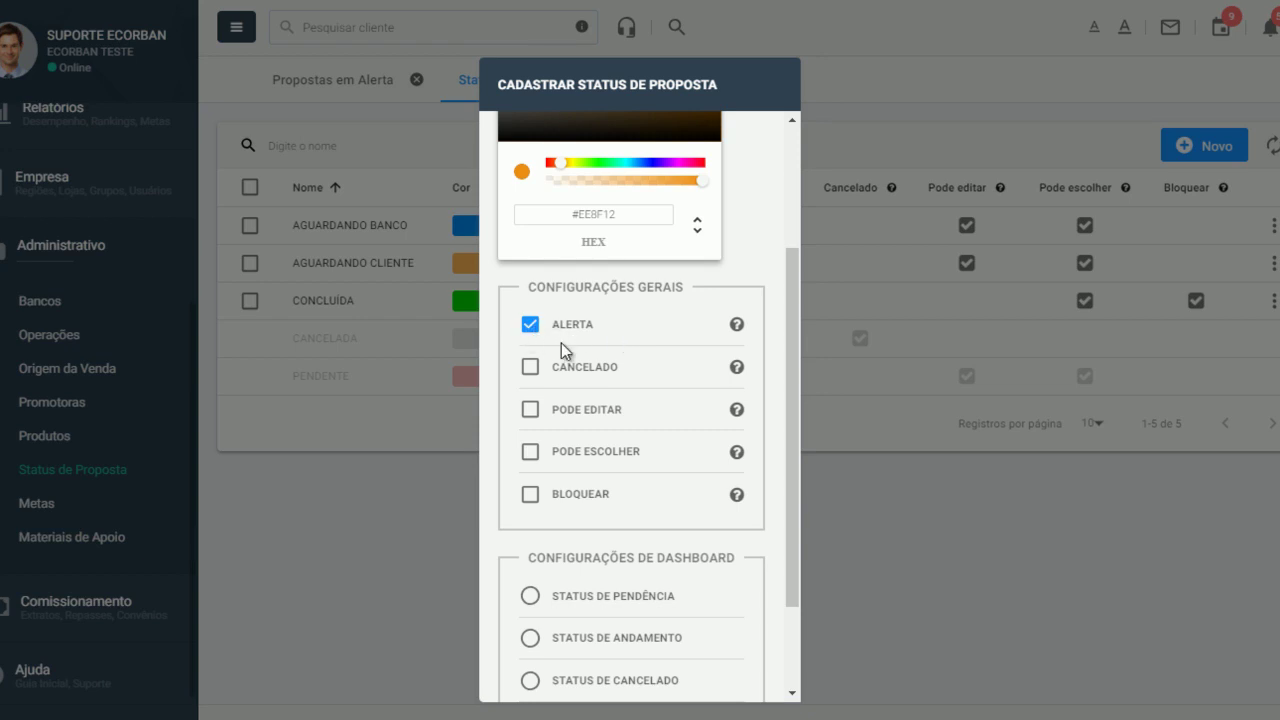
{"action": "scroll", "coordinate": [553, 340], "scroll_direction": "up", "scroll_amount": 3}
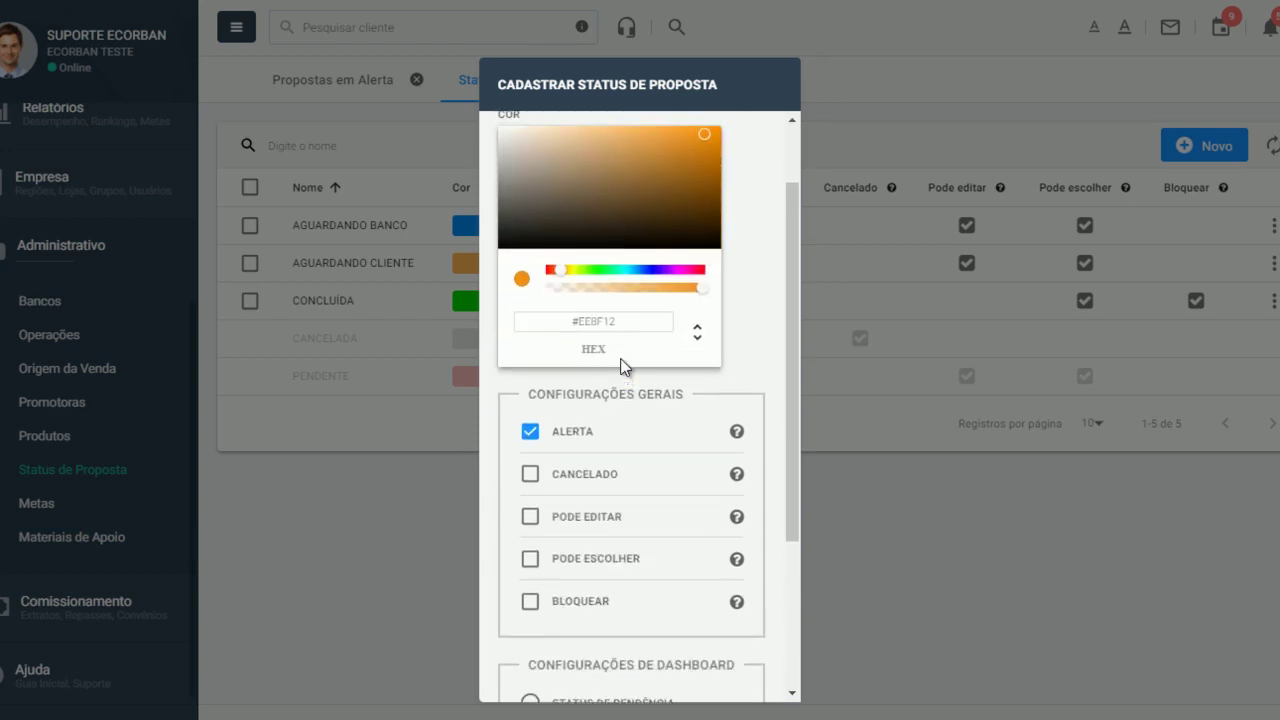
{"action": "scroll", "coordinate": [620, 457], "scroll_direction": "down", "scroll_amount": 2}
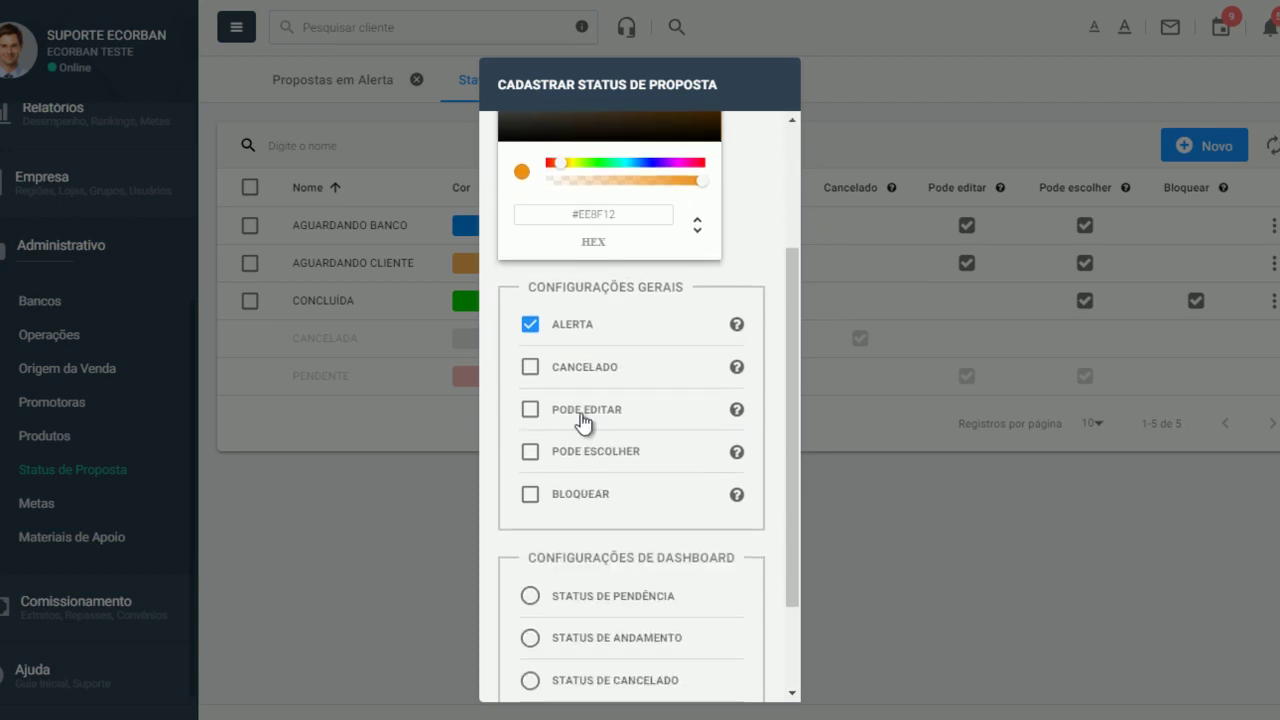
Disable Alerta, and switch Cancelado and Pode Editar on and off again in the general settings.
{"action": "left_click", "coordinate": [530, 324]}
{"action": "left_click", "coordinate": [531, 368]}
{"action": "left_click", "coordinate": [530, 370]}
{"action": "left_click", "coordinate": [531, 420]}
{"action": "left_click", "coordinate": [530, 420]}
Rename the status as AGUARDANDO REGULARIZAÇÃO and enable Alerta and Pode Editar for it.
{"action": "scroll", "coordinate": [530, 420], "scroll_direction": "up", "scroll_amount": 5}
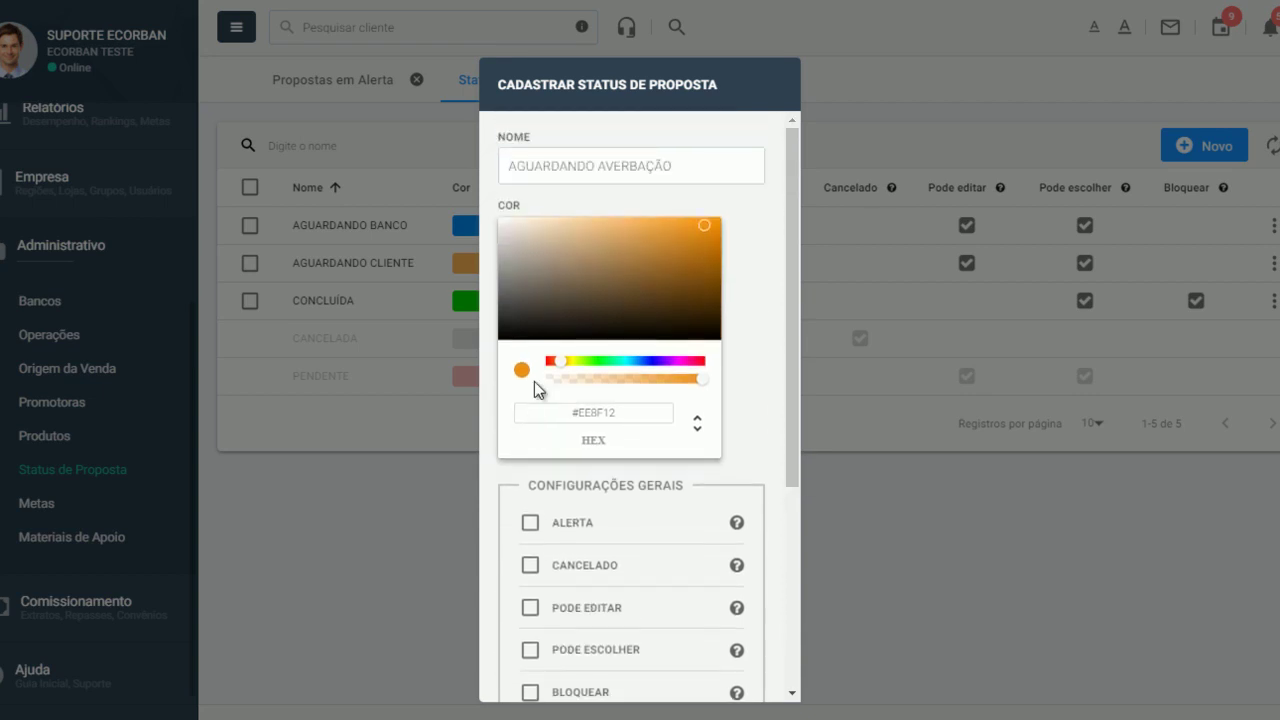
{"action": "left_click_drag", "start_coordinate": [683, 178], "coordinate": [480, 172]}
{"action": "type", "text": "AGUA"}
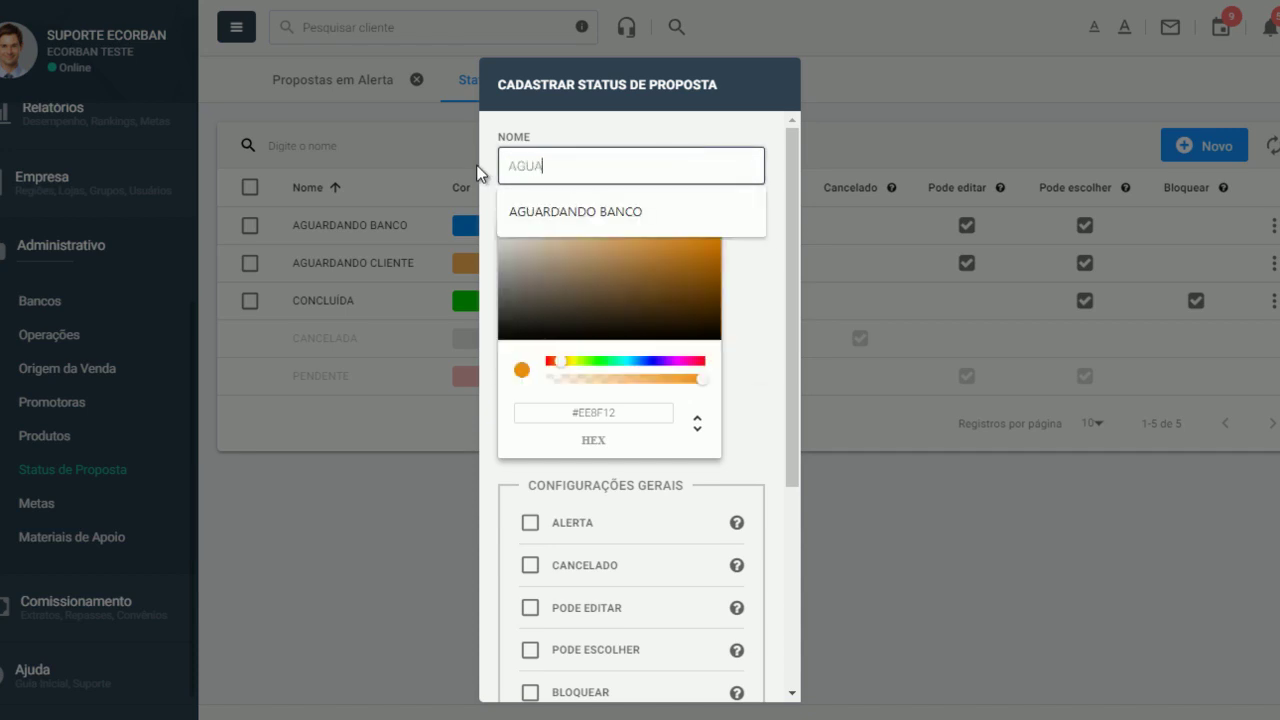
{"action": "type", "text": "RDANDO REGULARI"}
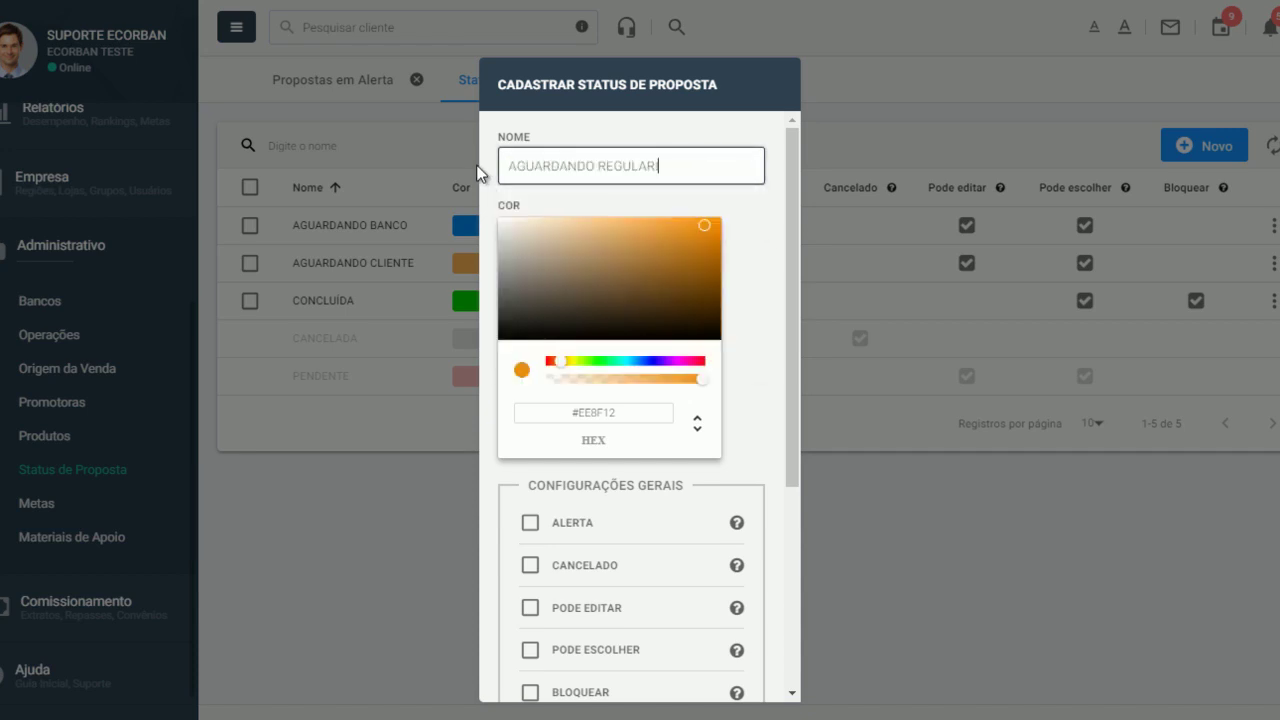
{"action": "type", "text": "ZAÇÃO"}
{"action": "scroll", "coordinate": [754, 253], "scroll_direction": "down", "scroll_amount": 2}
{"action": "left_click", "coordinate": [535, 326]}
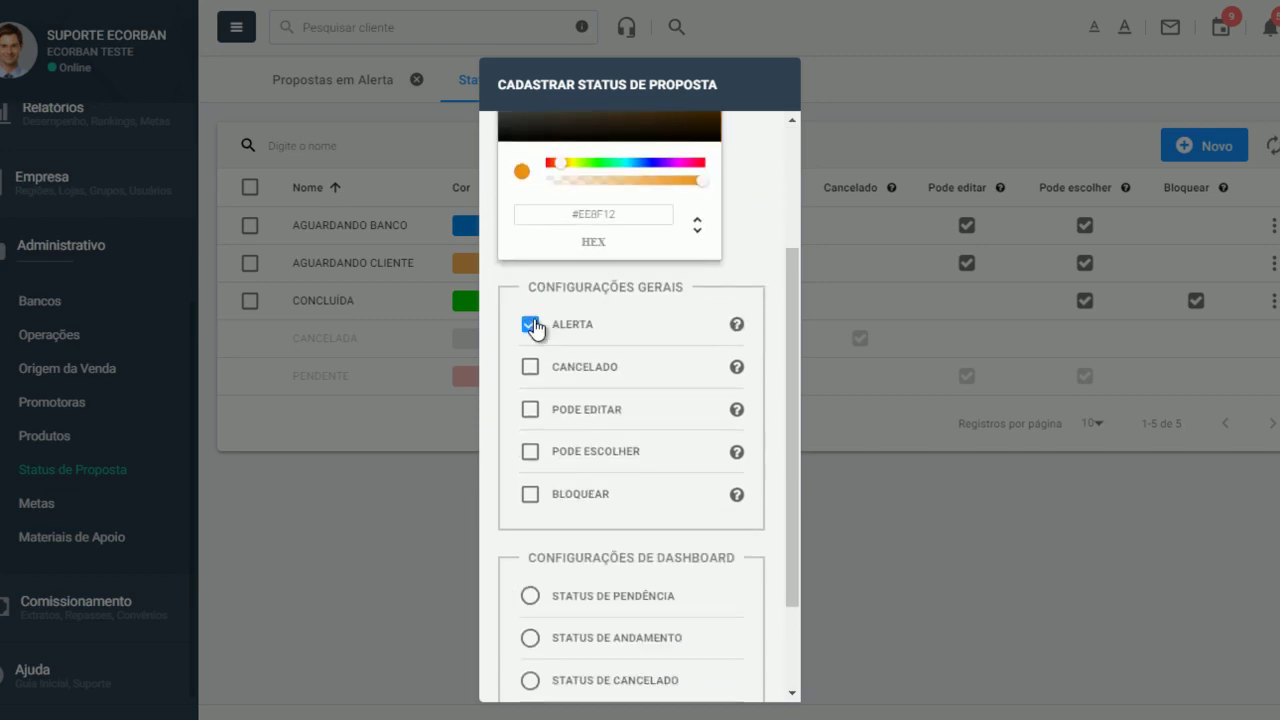
{"action": "left_click", "coordinate": [531, 414]}
Rename the status as REGULARIZADO and leave only Pode Escolher enabled in the general settings.
{"action": "scroll", "coordinate": [597, 425], "scroll_direction": "up", "scroll_amount": 2}
{"action": "left_click_drag", "start_coordinate": [712, 168], "coordinate": [503, 161]}
{"action": "type", "text": "REGULARIZADO"}
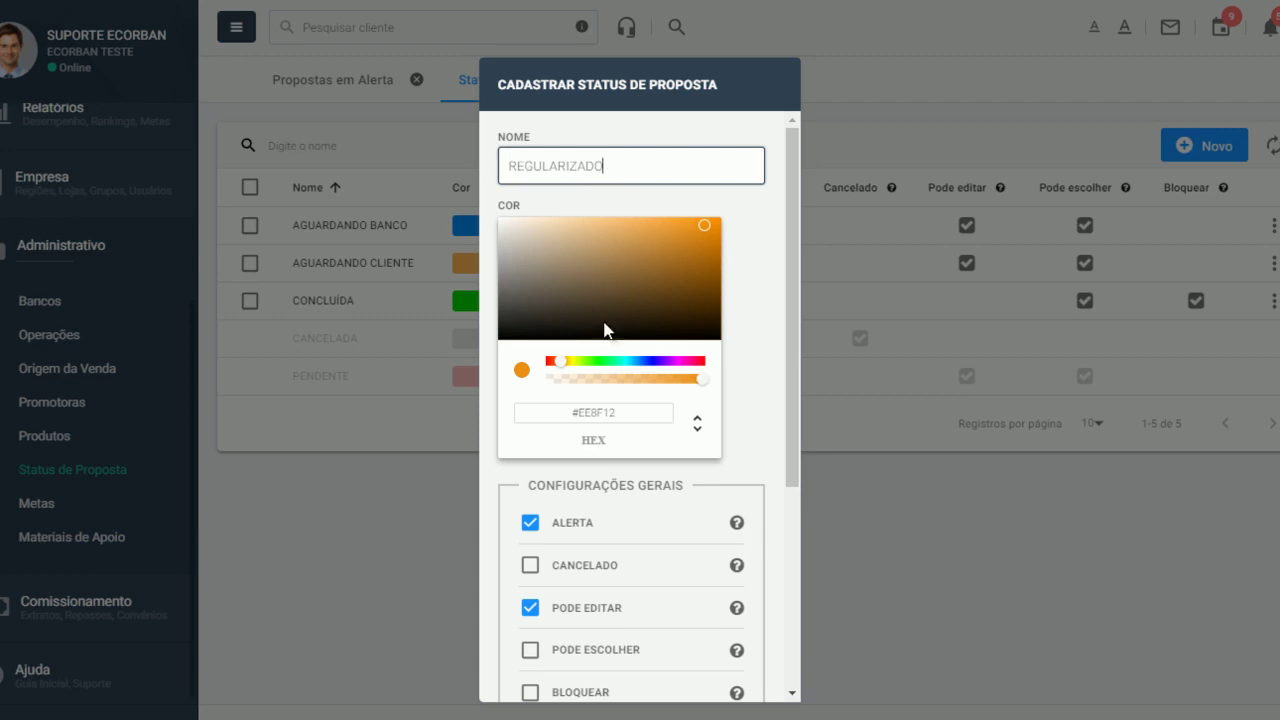
{"action": "scroll", "coordinate": [600, 330], "scroll_direction": "down", "scroll_amount": 2}
{"action": "left_click", "coordinate": [530, 410]}
{"action": "left_click", "coordinate": [531, 453]}
{"action": "left_click", "coordinate": [531, 328]}
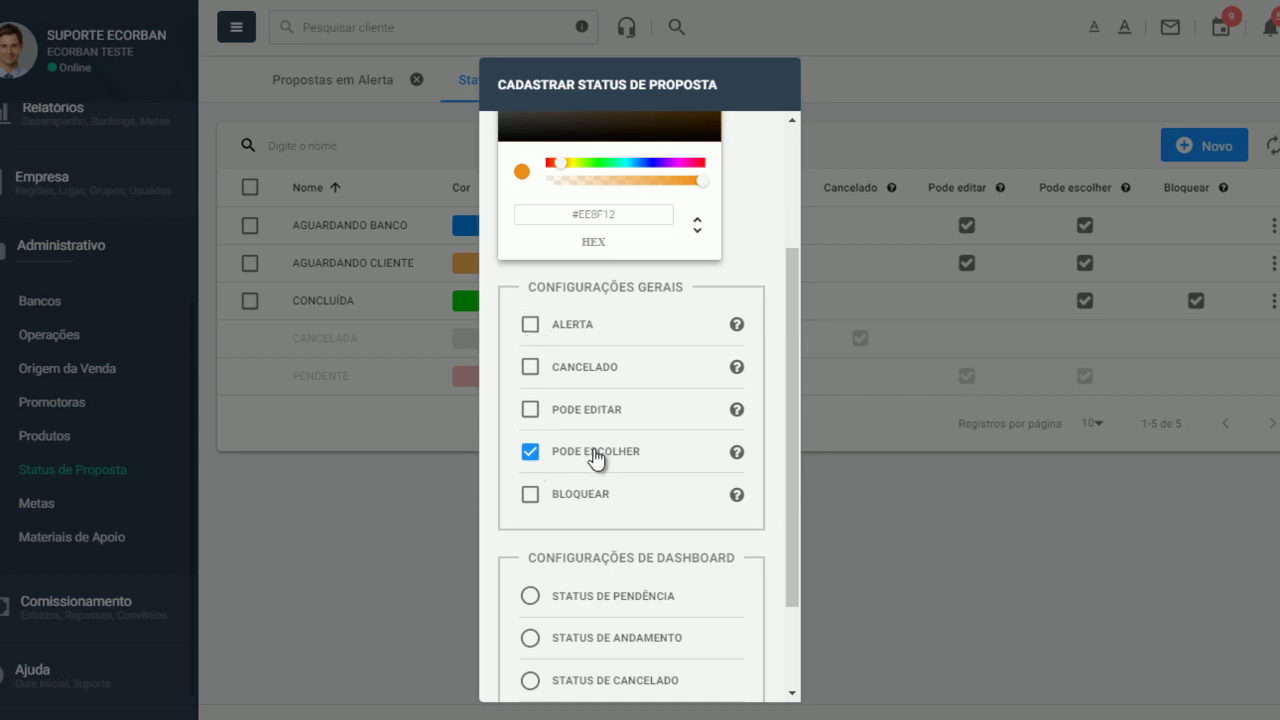
Disable Pode Escolher and enable Pode Editar and Alerta for the status.
{"action": "left_click", "coordinate": [531, 452]}
{"action": "left_click", "coordinate": [531, 411]}
{"action": "left_click", "coordinate": [532, 328]}
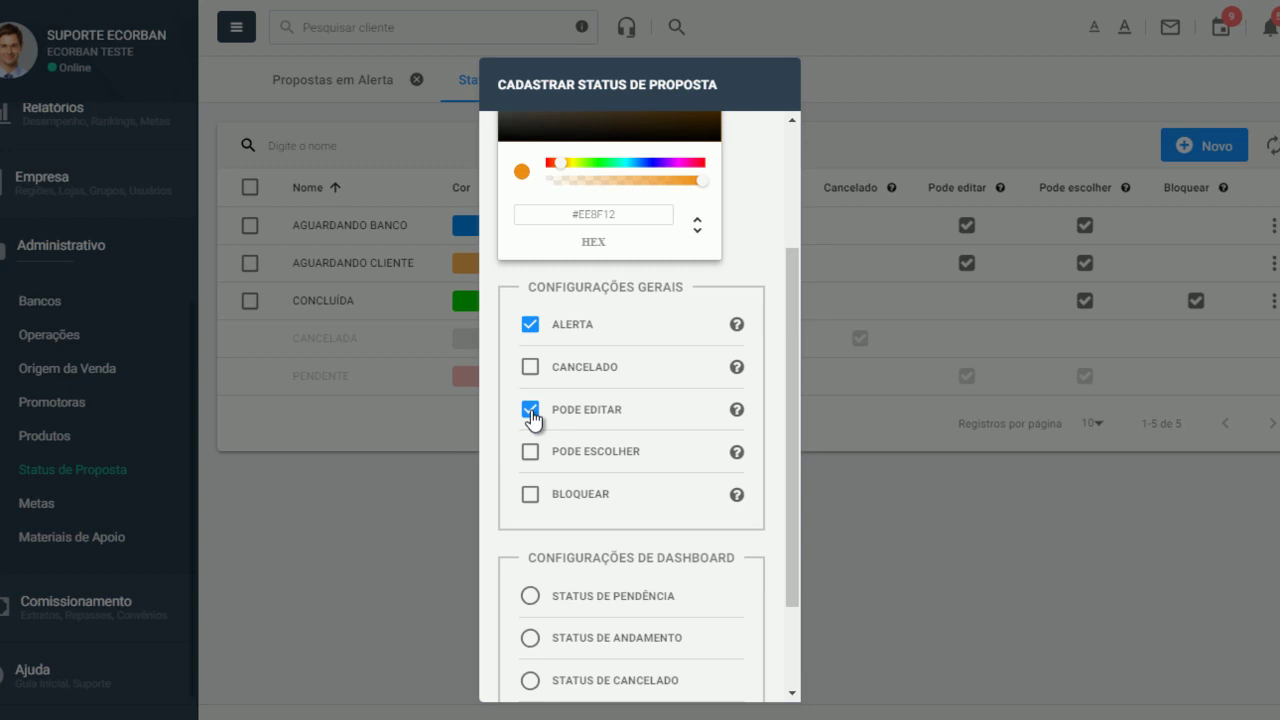
Disable Pode Editar and Alerta and enable Pode Escolher instead.
{"action": "left_click", "coordinate": [530, 411]}
{"action": "left_click", "coordinate": [530, 326]}
{"action": "scroll", "coordinate": [586, 243], "scroll_direction": "up", "scroll_amount": 2}
{"action": "scroll", "coordinate": [600, 480], "scroll_direction": "down", "scroll_amount": 3}
{"action": "left_click", "coordinate": [531, 360]}
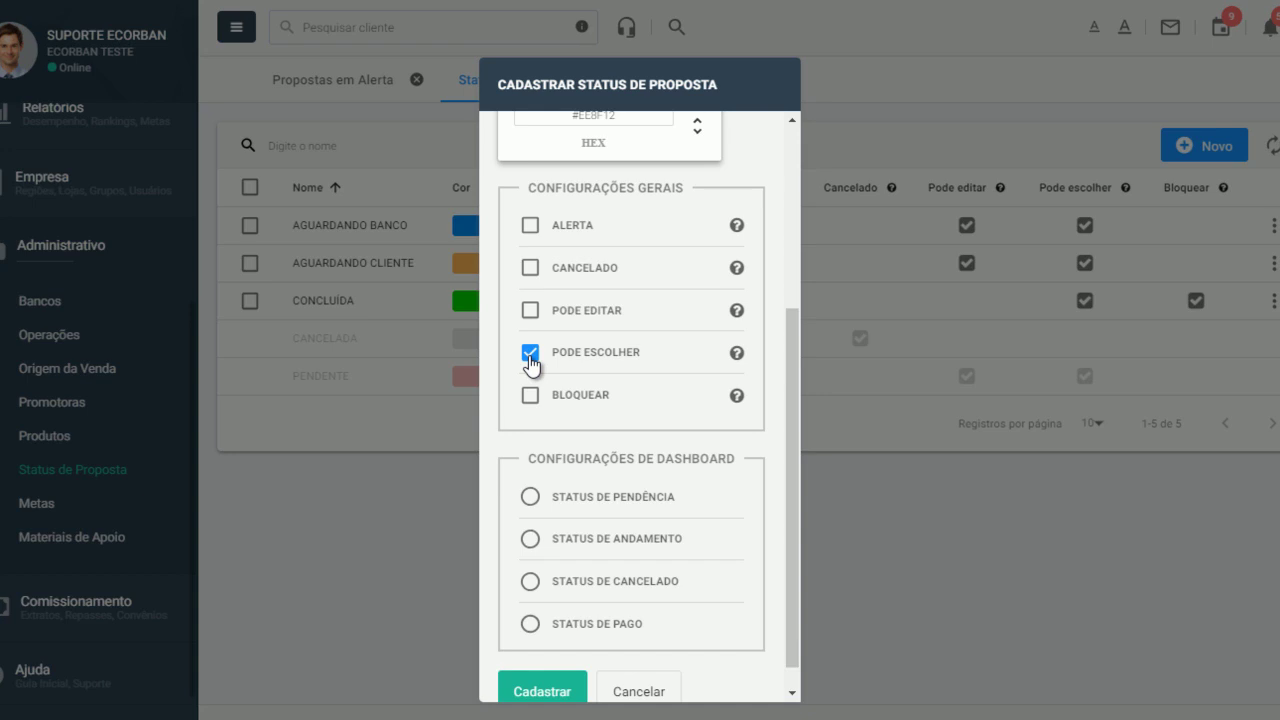
Rename the status as CORRIGIDO and change its colour to blue, #121BEE.
{"action": "scroll", "coordinate": [530, 362], "scroll_direction": "up", "scroll_amount": 3}
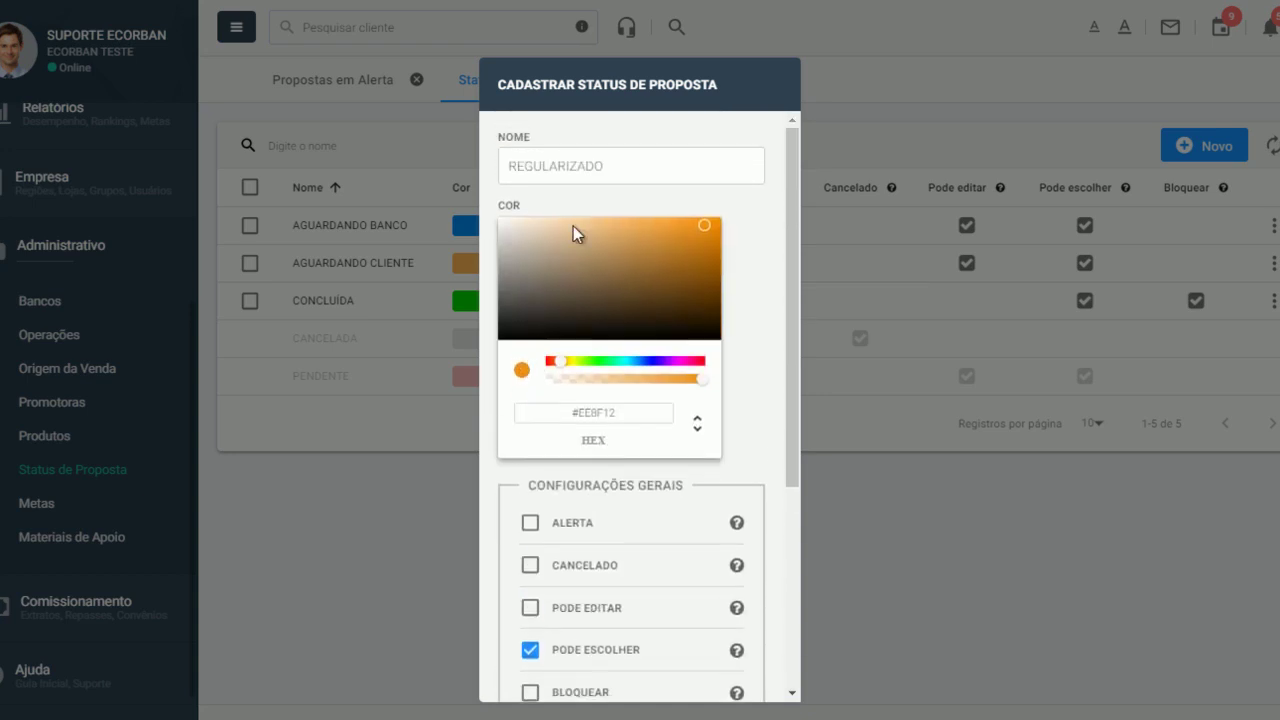
{"action": "left_click_drag", "start_coordinate": [605, 168], "coordinate": [480, 175]}
{"action": "type", "text": "CORRIGIDO"}
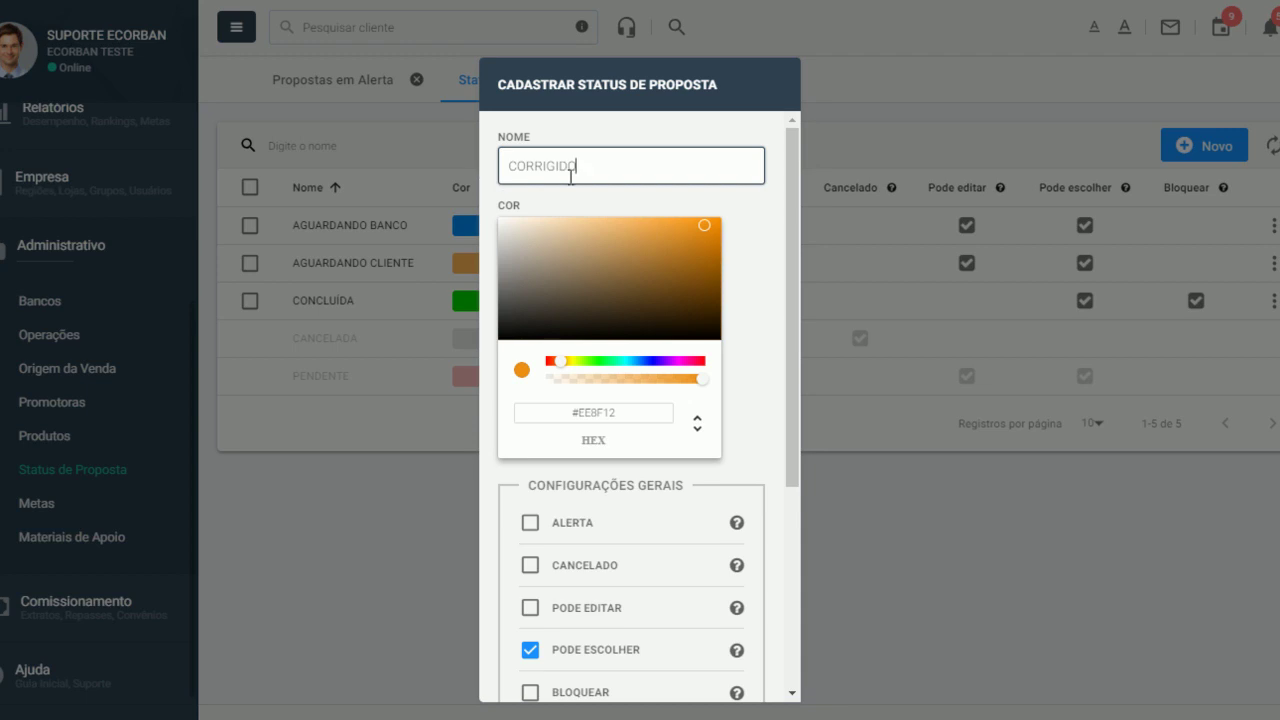
{"action": "left_click", "coordinate": [606, 362]}
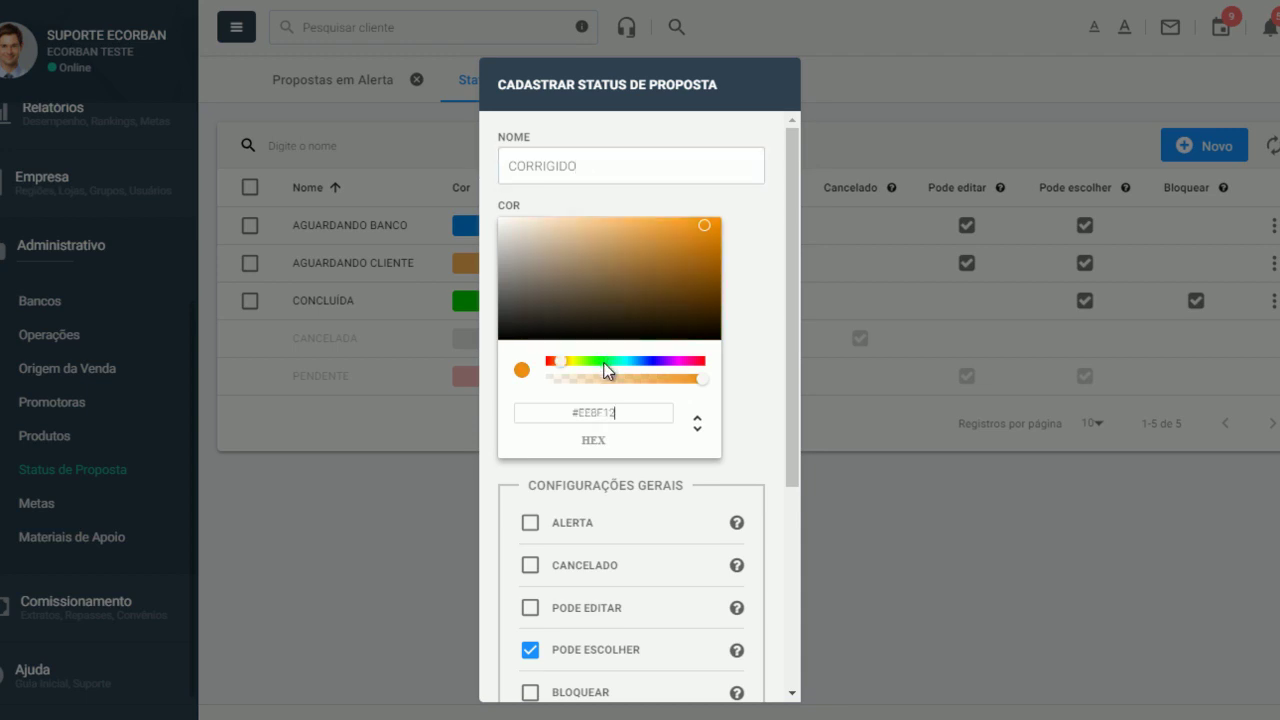
{"action": "left_click", "coordinate": [649, 361]}
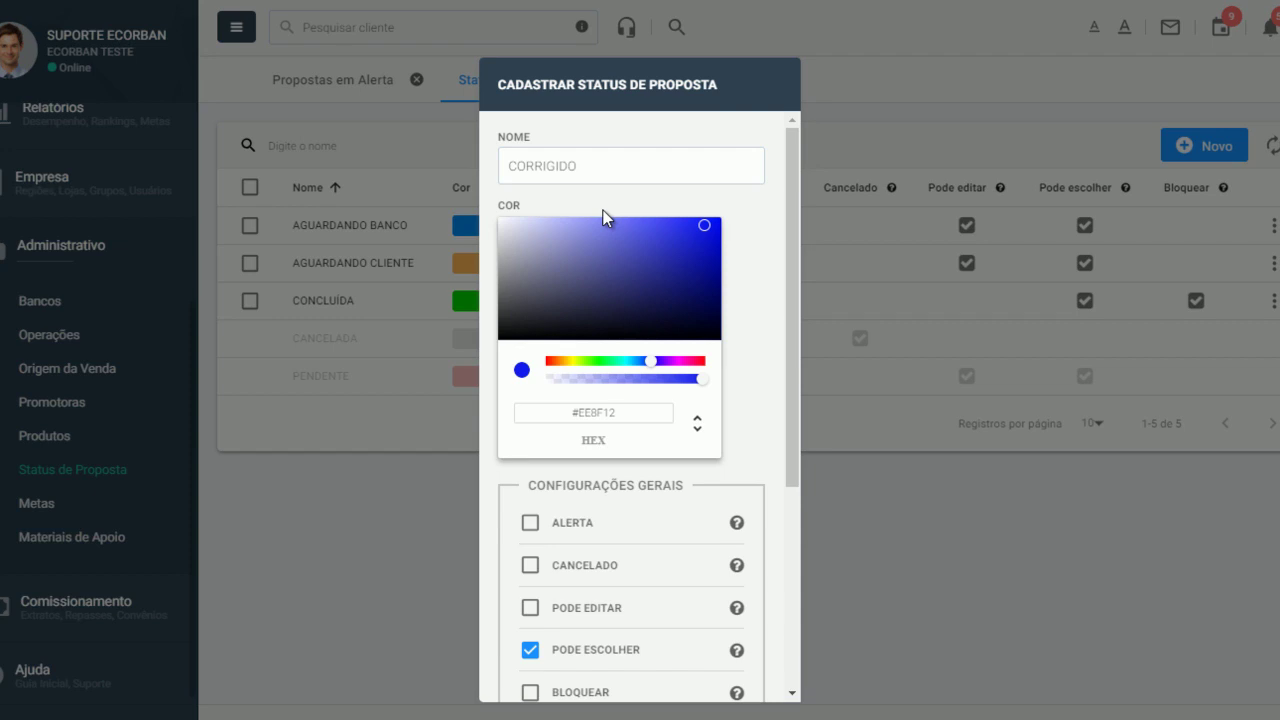
Disable Pode Escolher and enable Bloquear in the general settings.
{"action": "scroll", "coordinate": [635, 248], "scroll_direction": "down", "scroll_amount": 2}
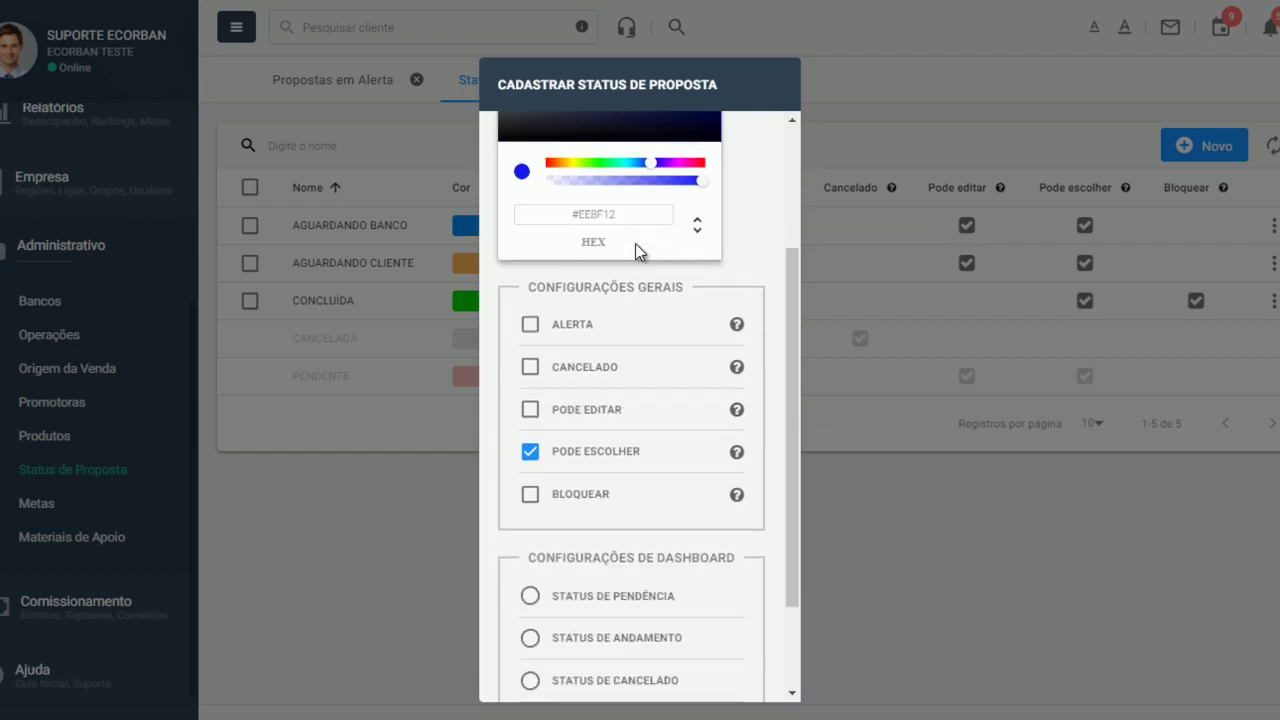
{"action": "scroll", "coordinate": [635, 243], "scroll_direction": "down", "scroll_amount": 1}
{"action": "left_click", "coordinate": [530, 352]}
{"action": "left_click", "coordinate": [530, 400]}
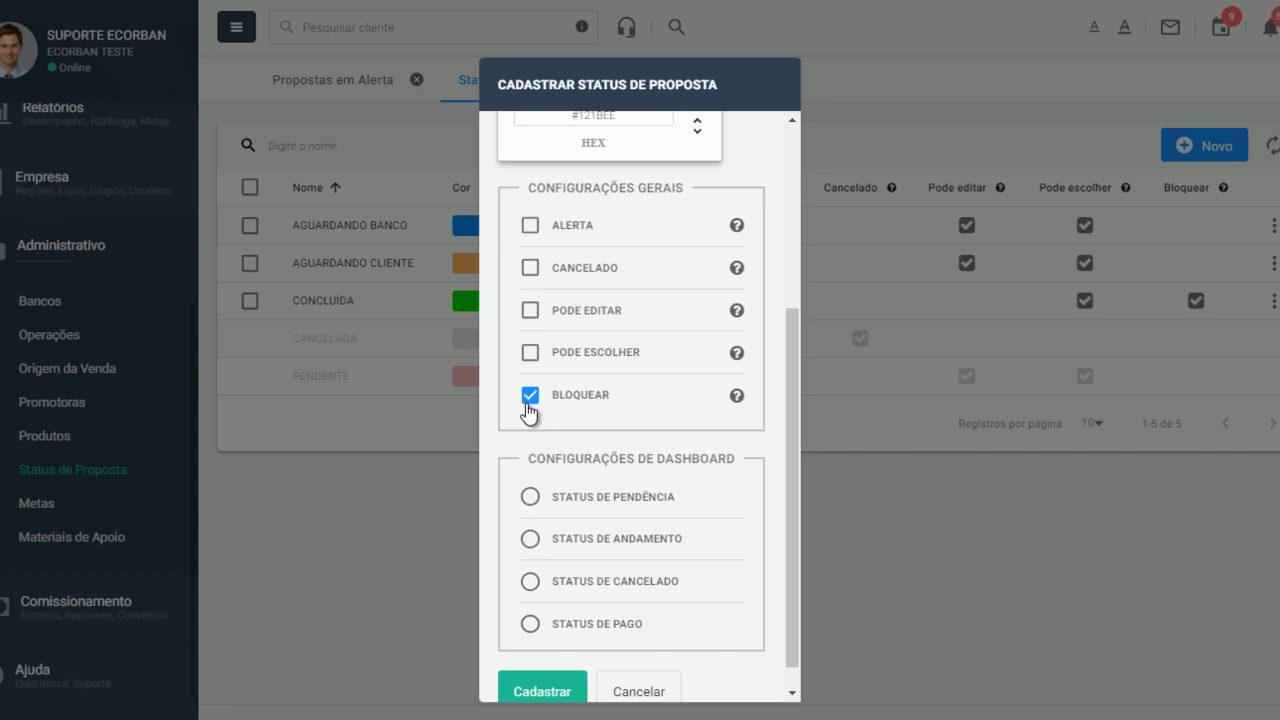
Rename the status as PAGO and change its colour to green, #0ED41A.
{"action": "scroll", "coordinate": [540, 408], "scroll_direction": "up", "scroll_amount": 3}
{"action": "left_click_drag", "start_coordinate": [588, 165], "coordinate": [490, 160]}
{"action": "type", "text": "PAGO"}
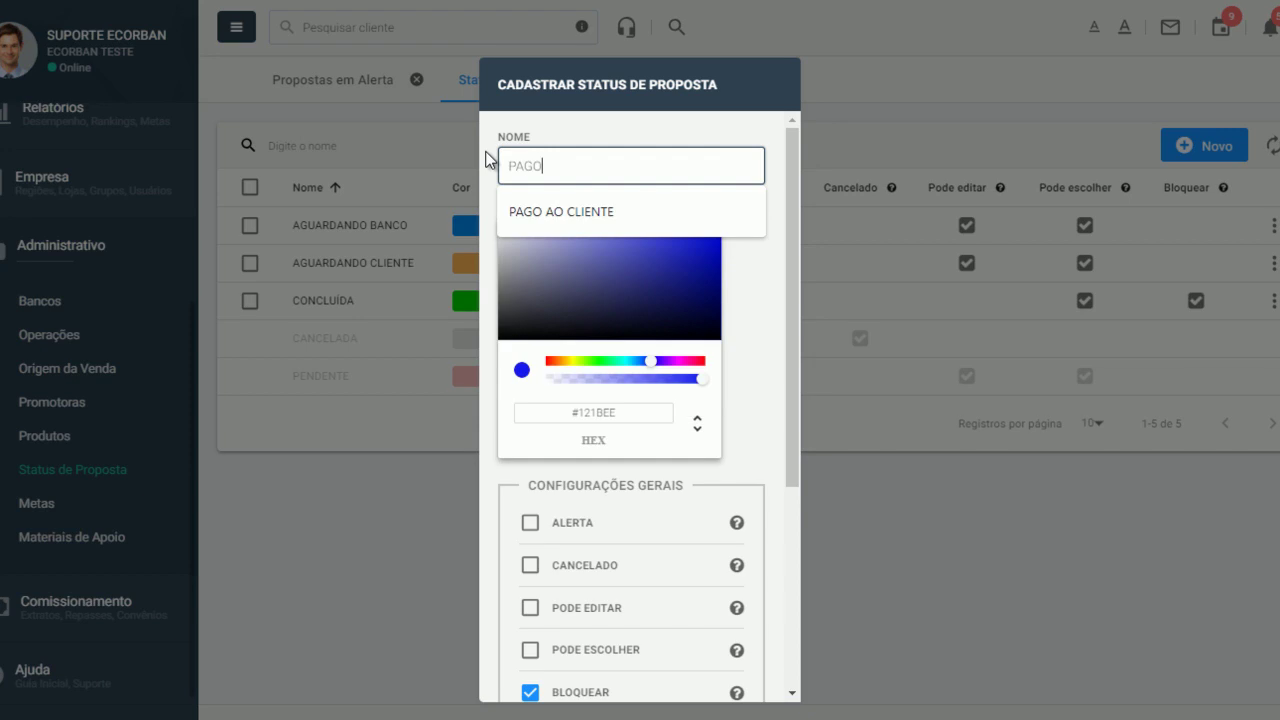
{"action": "left_click", "coordinate": [601, 361]}
{"action": "left_click", "coordinate": [603, 361]}
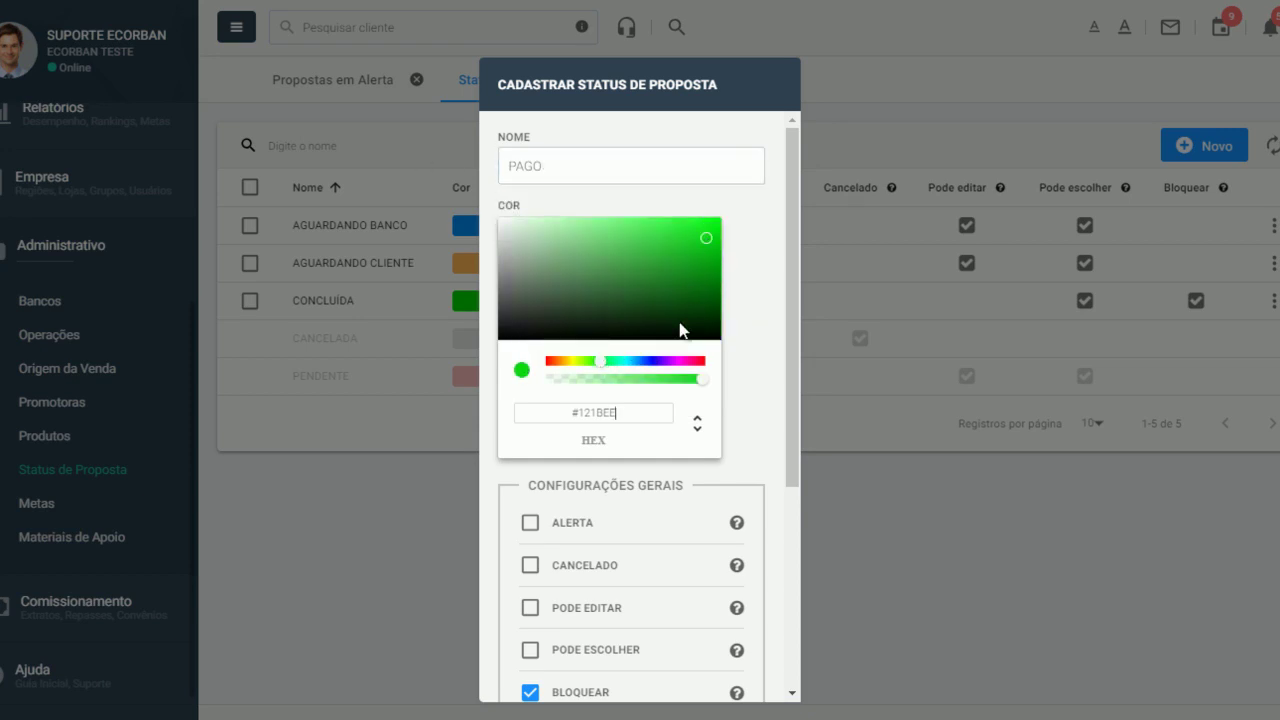
Disable Bloquear so that no general setting is enabled for the status.
{"action": "scroll", "coordinate": [680, 472], "scroll_direction": "down", "scroll_amount": 3}
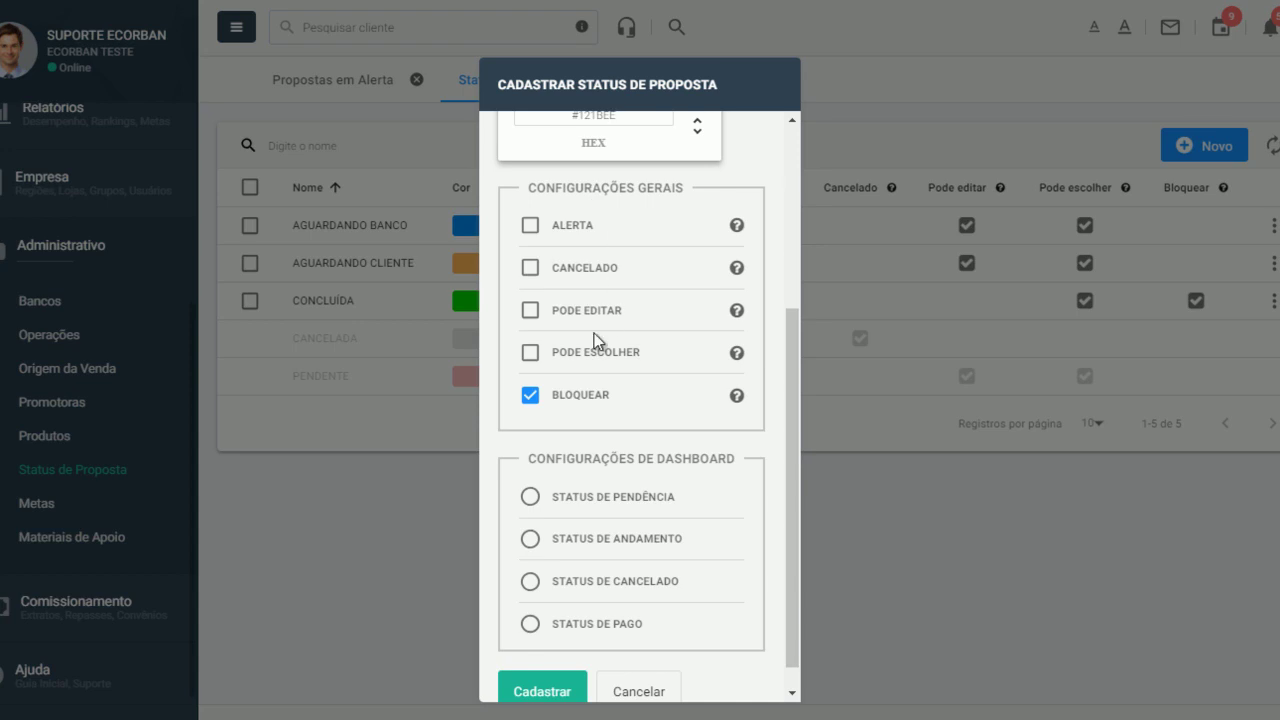
{"action": "left_click", "coordinate": [531, 395]}
{"action": "scroll", "coordinate": [556, 424], "scroll_direction": "down", "scroll_amount": 1}
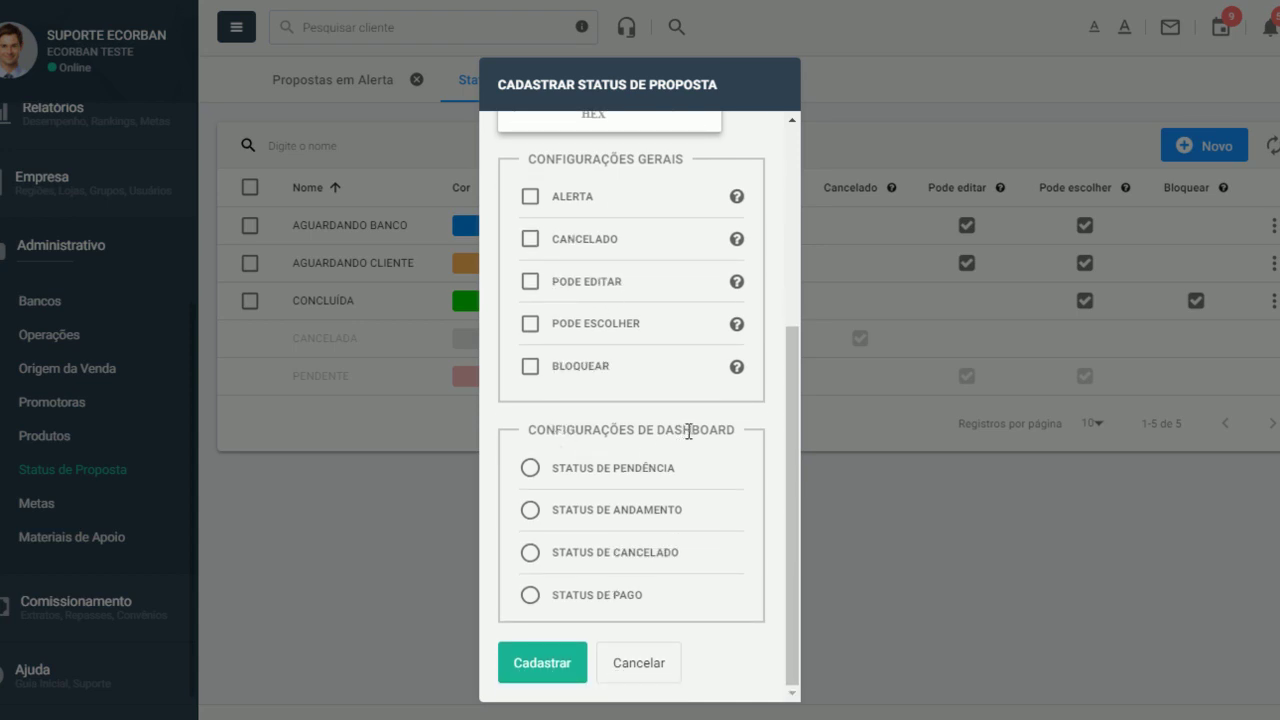
Cycle the dashboard setting through Status de Pendência, Andamento, Cancelado and Pago, and back through the options to Status de Cancelado.
{"action": "scroll", "coordinate": [688, 432], "scroll_direction": "up", "scroll_amount": 4}
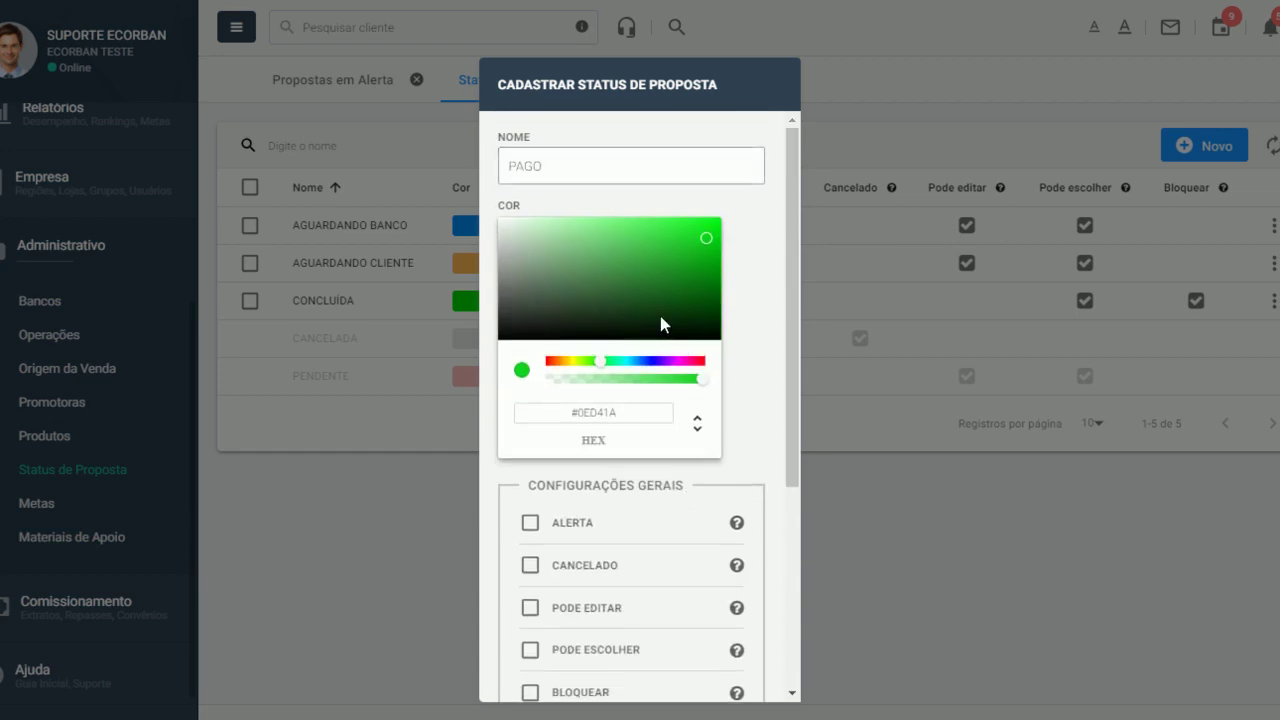
{"action": "scroll", "coordinate": [663, 517], "scroll_direction": "down", "scroll_amount": 4}
{"action": "left_click", "coordinate": [529, 467]}
{"action": "left_click", "coordinate": [530, 510]}
{"action": "left_click", "coordinate": [530, 553]}
{"action": "left_click", "coordinate": [530, 595]}
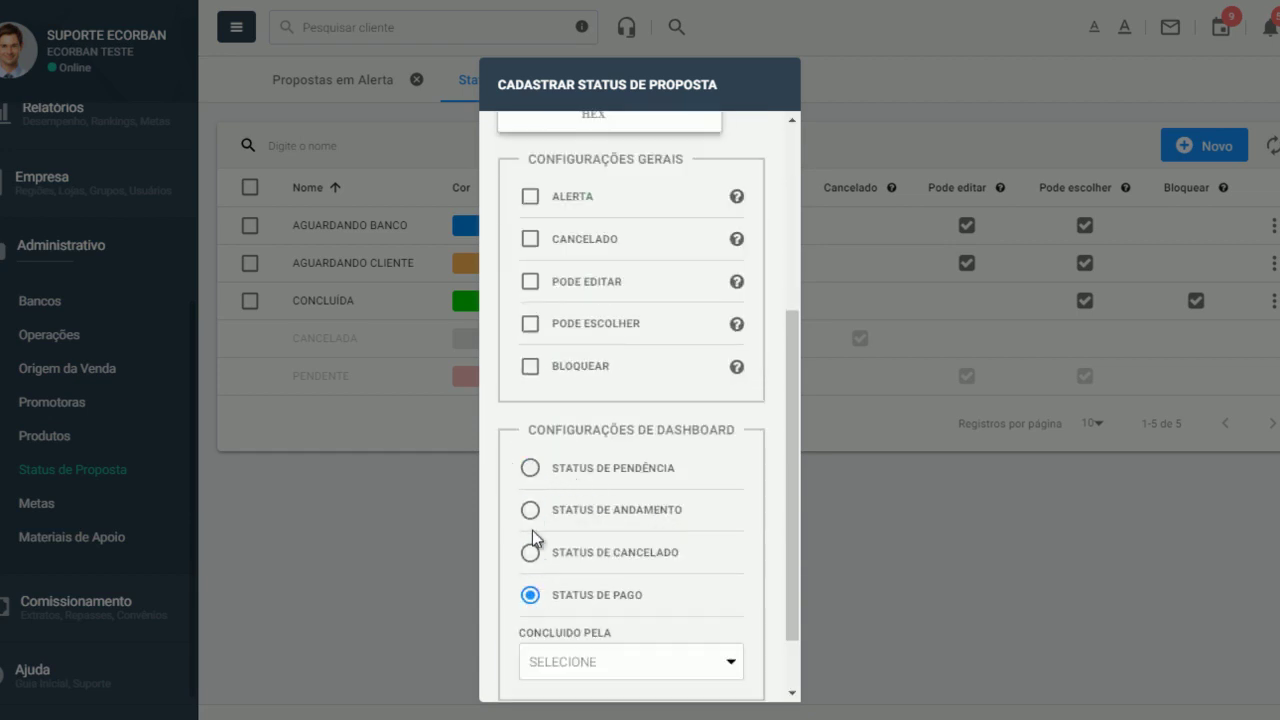
{"action": "left_click", "coordinate": [530, 469]}
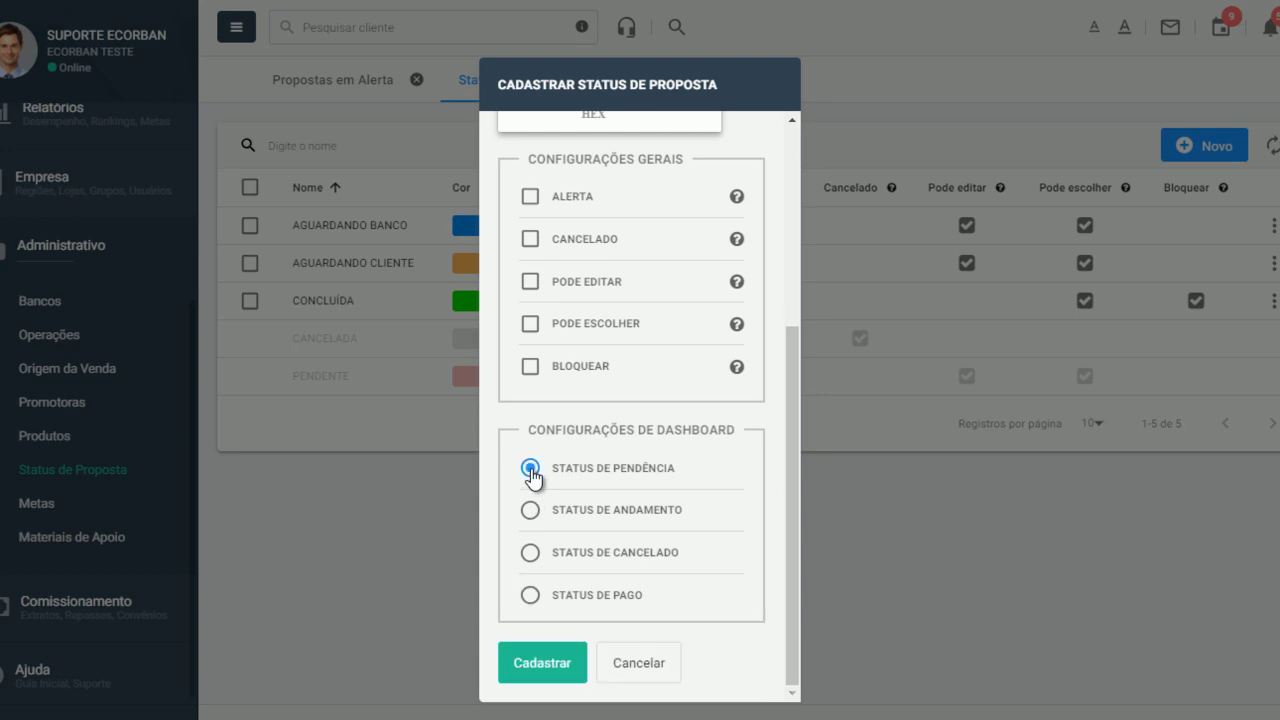
{"action": "left_click", "coordinate": [530, 511]}
{"action": "left_click", "coordinate": [530, 560]}
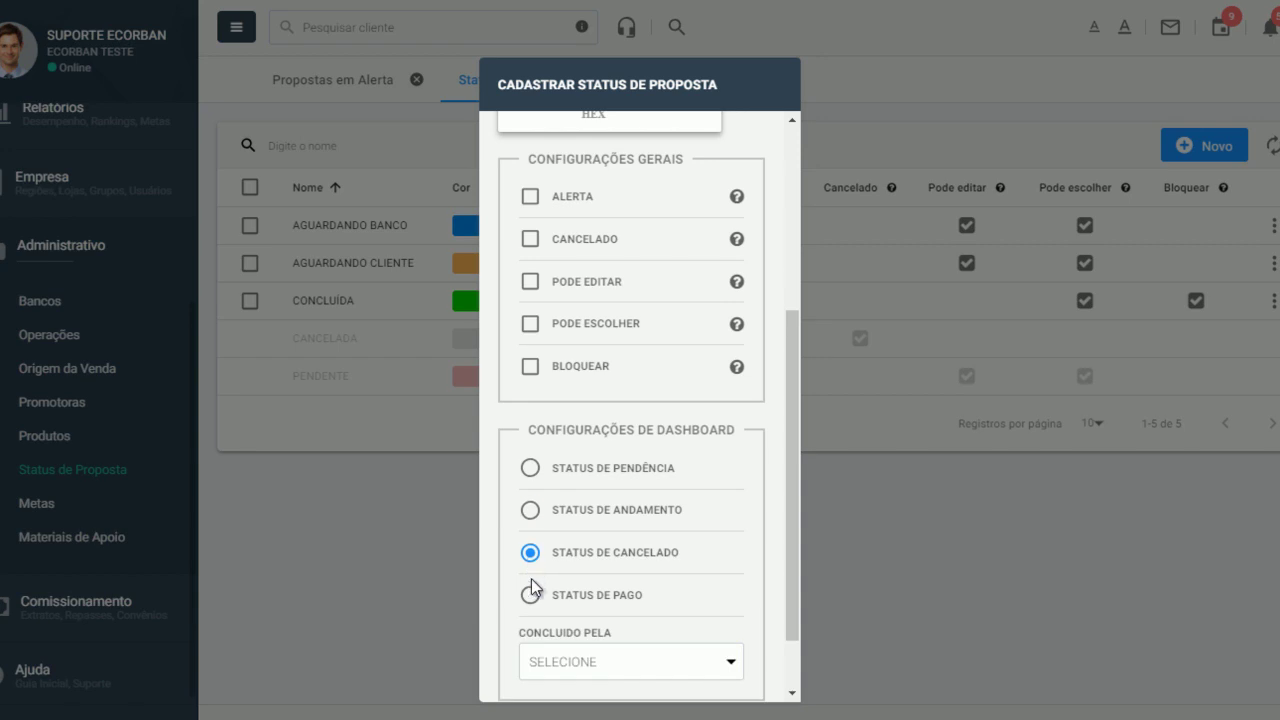
Switch the dashboard setting between Status de Pago and Status de Cancelado, end on Status de Pago, and view the Concluido Pela options.
{"action": "left_click", "coordinate": [530, 598]}
{"action": "scroll", "coordinate": [570, 575], "scroll_direction": "down", "scroll_amount": 2}
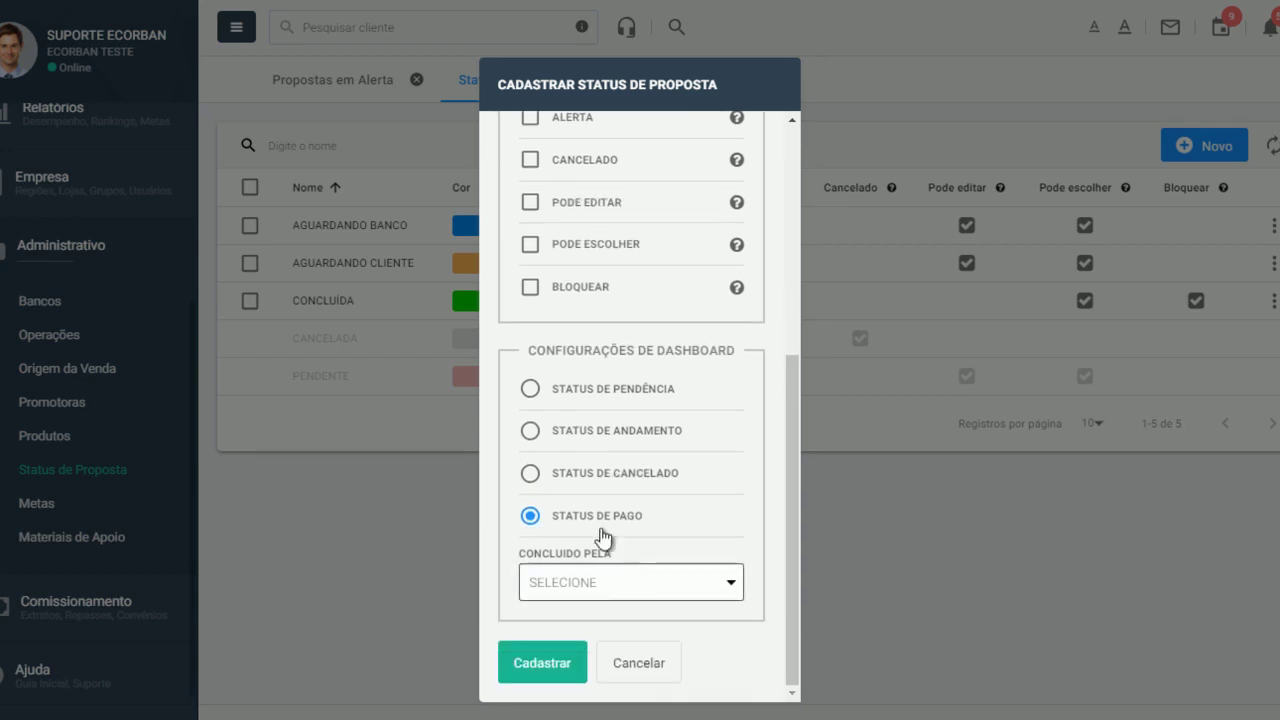
{"action": "left_click", "coordinate": [530, 478]}
{"action": "left_click", "coordinate": [531, 516]}
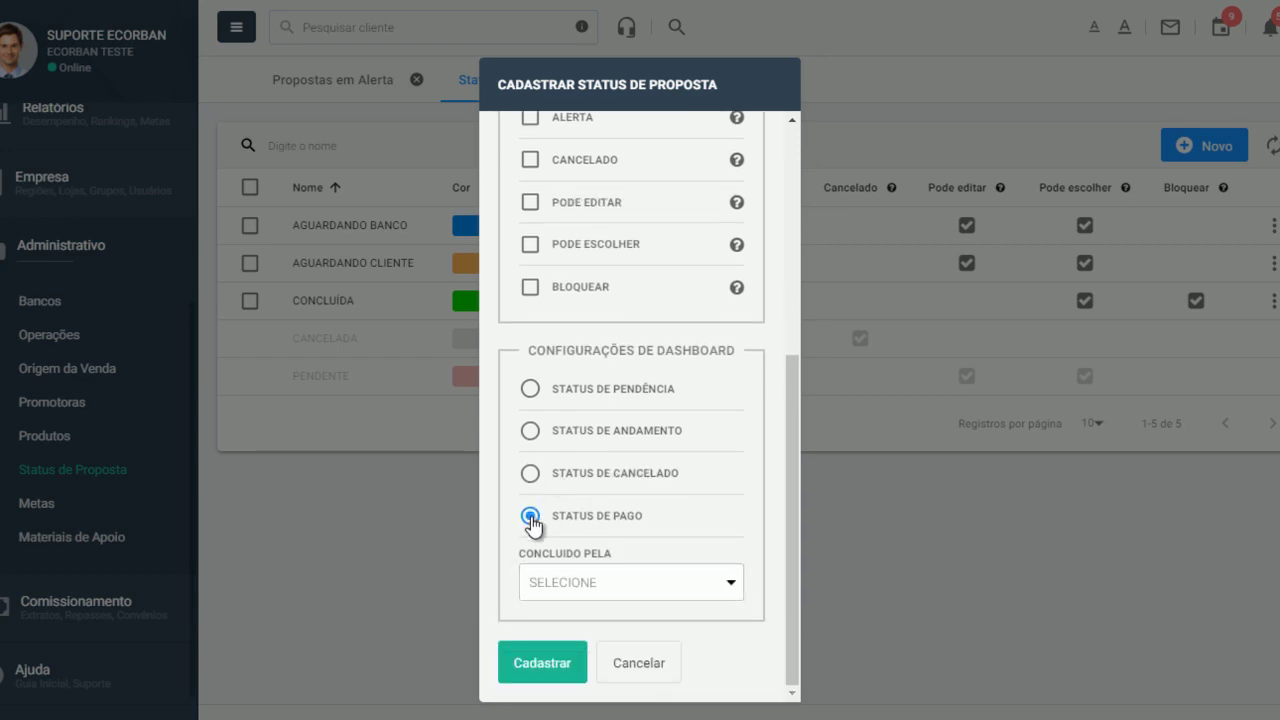
{"action": "left_click", "coordinate": [571, 585]}
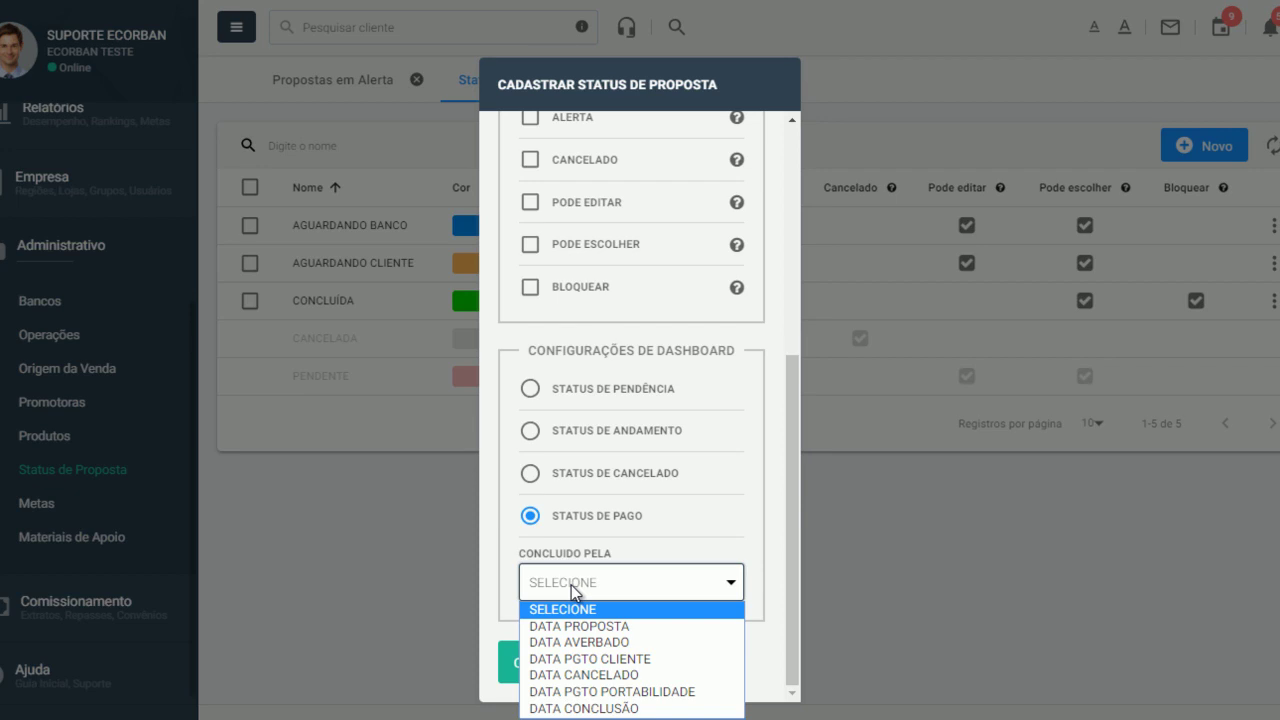
Select Status de Cancelado with Data Cancelado as the Concluido Pela date, and change that date to Data Proposta.
{"action": "left_click", "coordinate": [531, 480]}
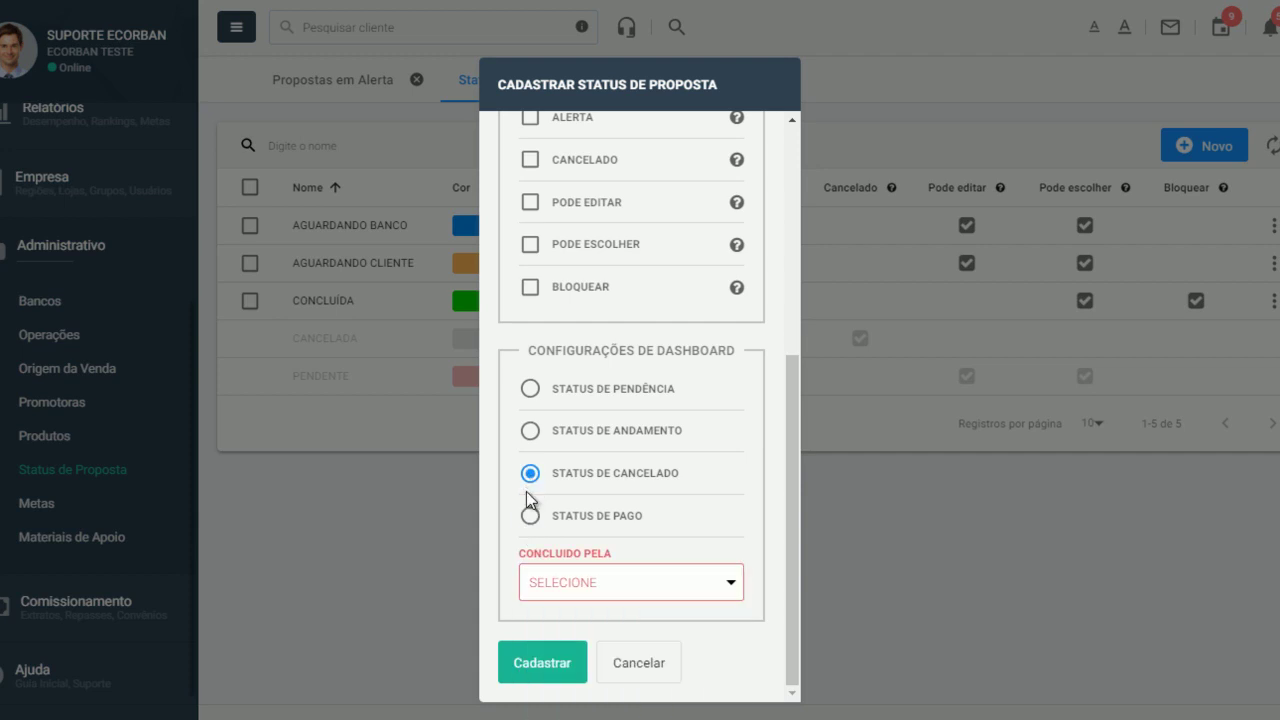
{"action": "left_click", "coordinate": [549, 580]}
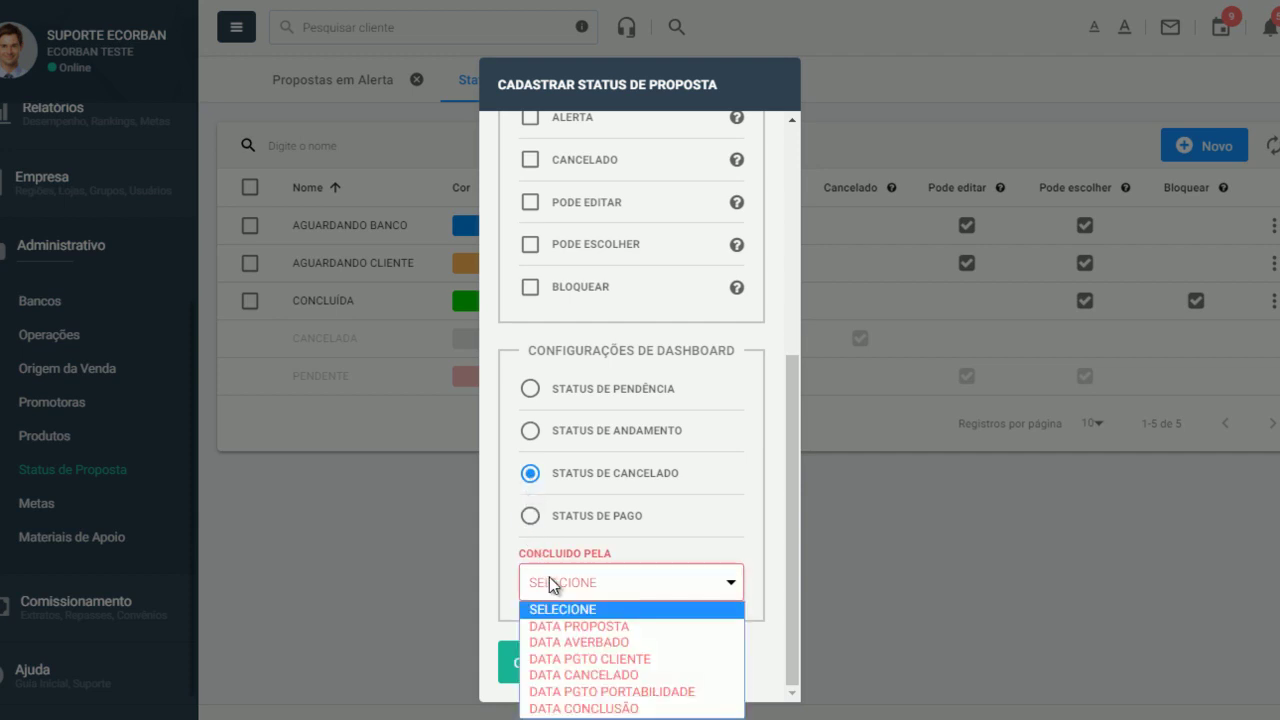
{"action": "left_click", "coordinate": [595, 675]}
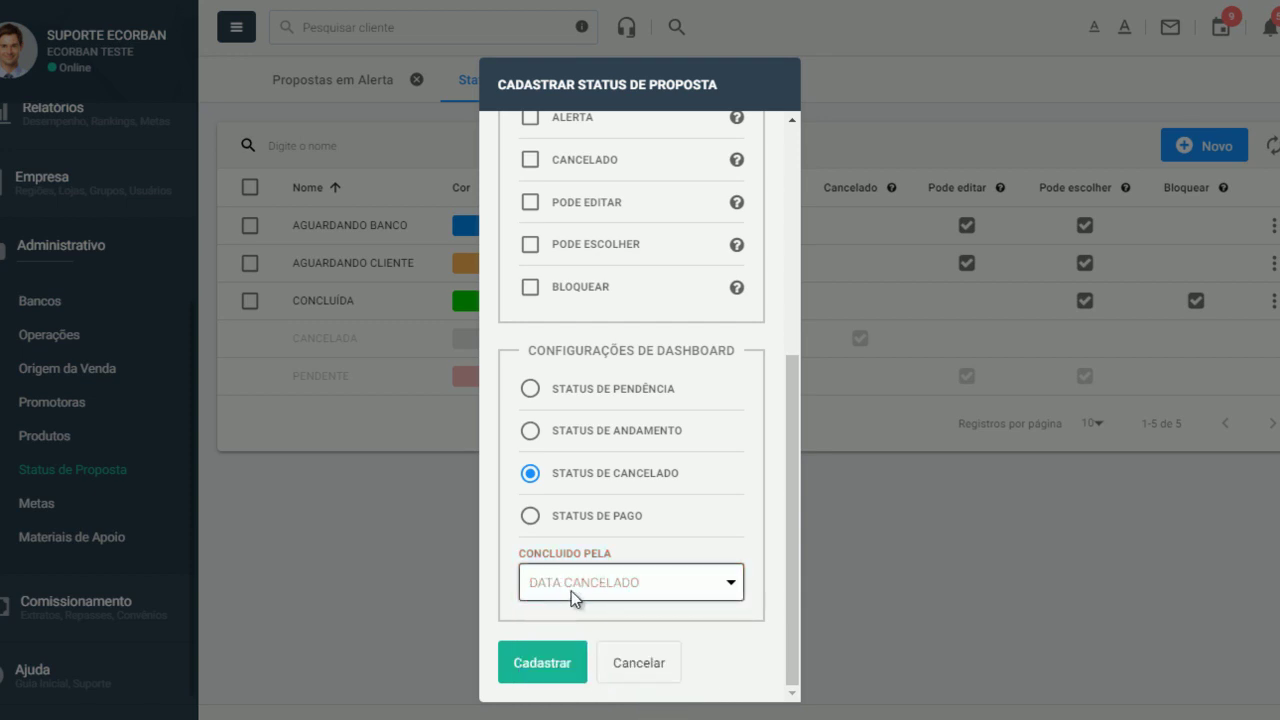
{"action": "left_click", "coordinate": [589, 585]}
{"action": "left_click", "coordinate": [581, 627]}
Try Data Averbado and Data Proposta as the Concluido Pela date for Status de Pago, and close the form without registering the status.
{"action": "left_click", "coordinate": [530, 516]}
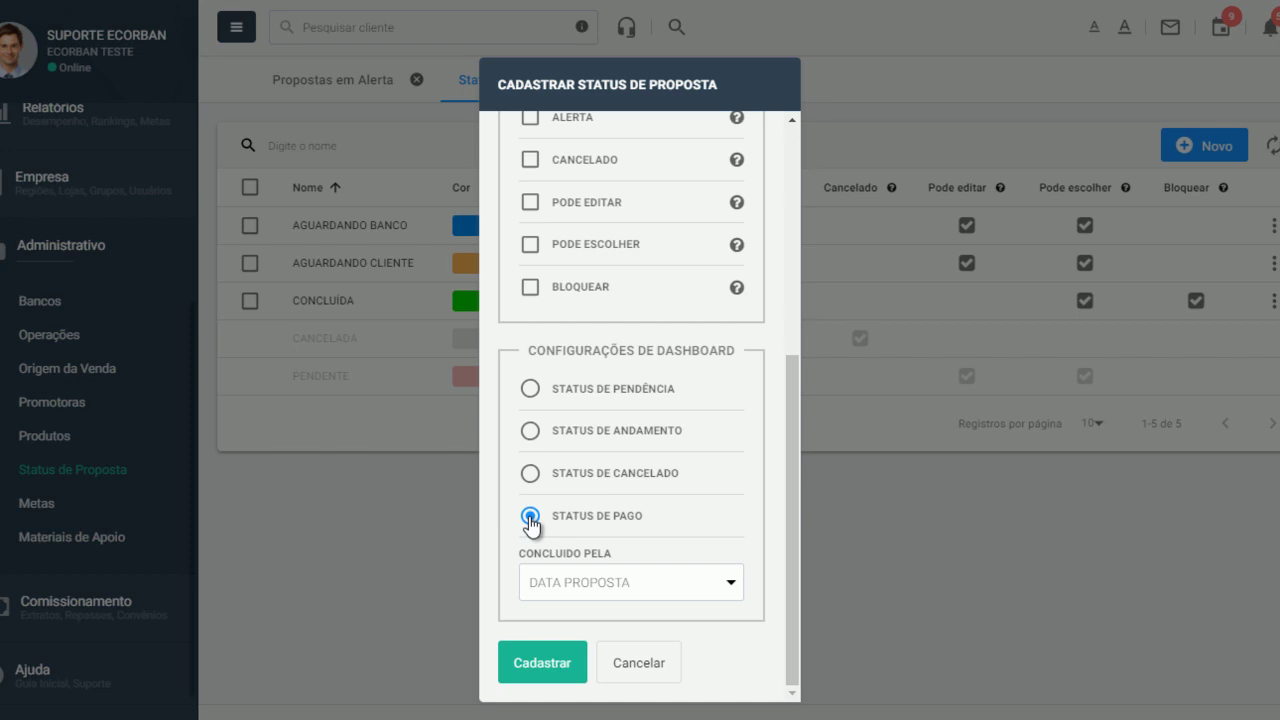
{"action": "left_click", "coordinate": [575, 573]}
{"action": "left_click", "coordinate": [598, 644]}
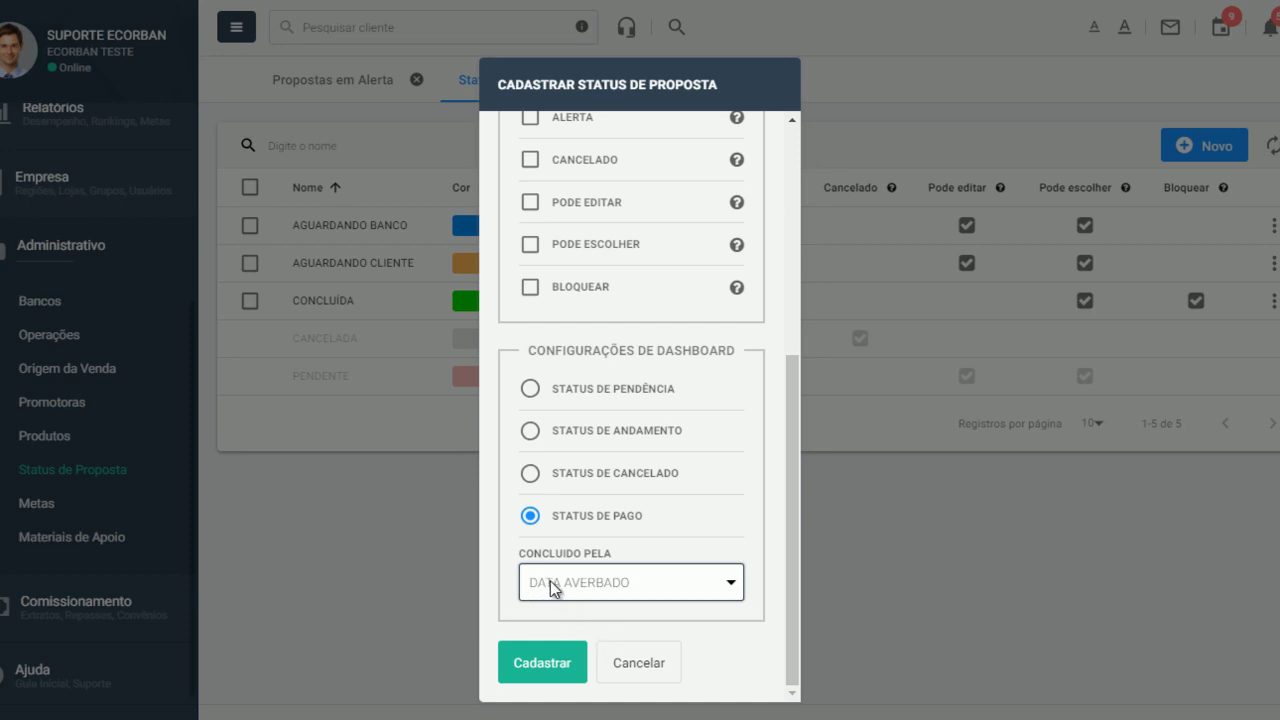
{"action": "left_click", "coordinate": [626, 590]}
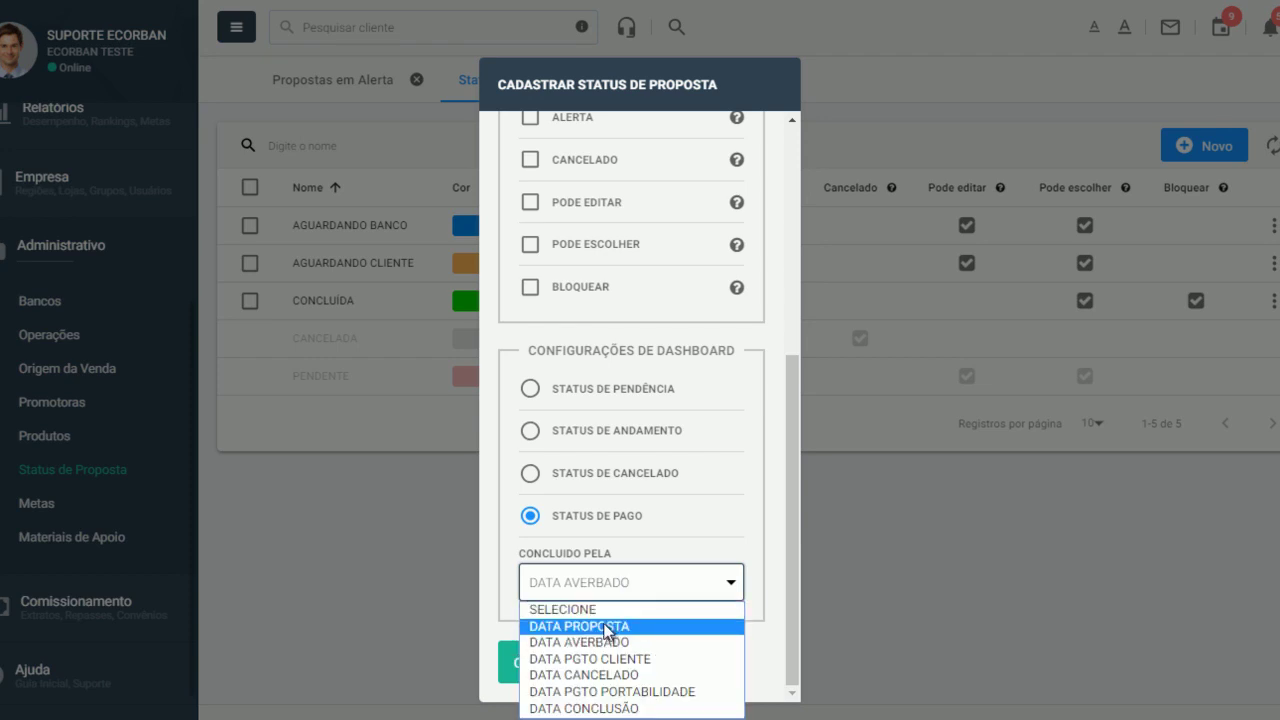
{"action": "left_click", "coordinate": [606, 627]}
{"action": "left_click", "coordinate": [595, 591]}
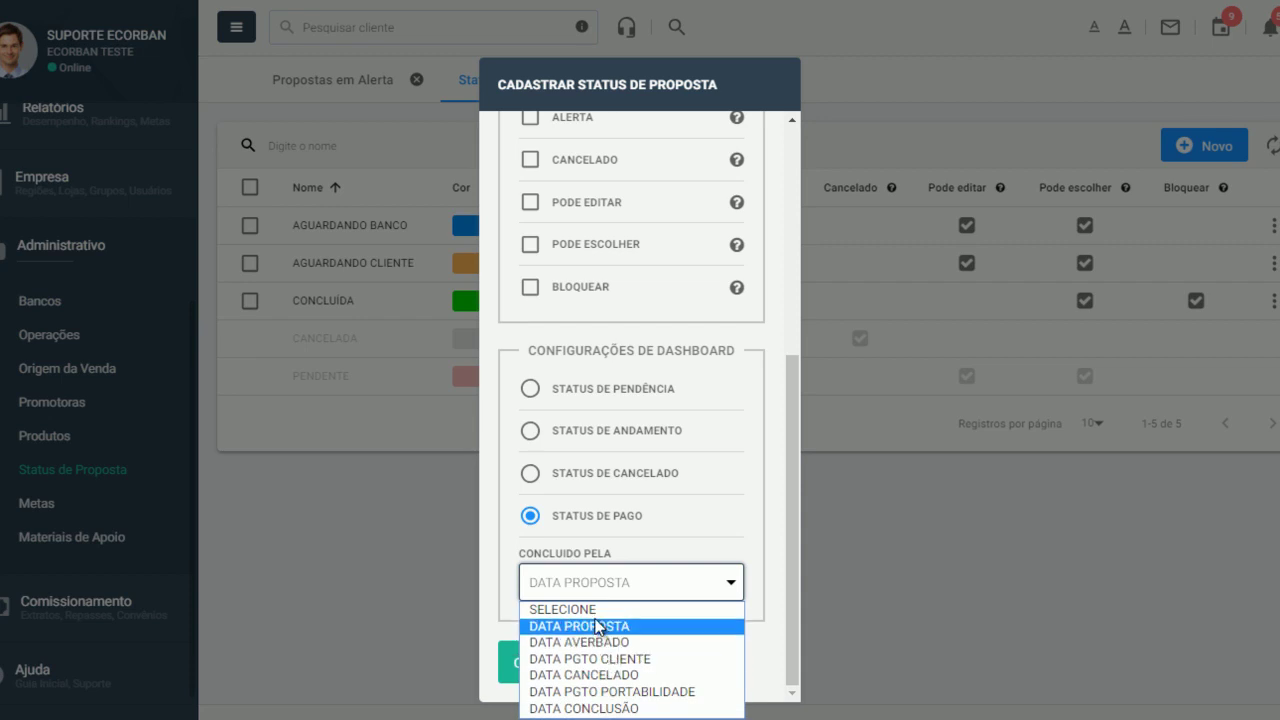
{"action": "left_click", "coordinate": [822, 564]}
Examine the Situação Atual das Propostas chart for Outubro in the Dashboard, and return to the Status de proposta list.
{"action": "scroll", "coordinate": [77, 280], "scroll_direction": "up", "scroll_amount": 3}
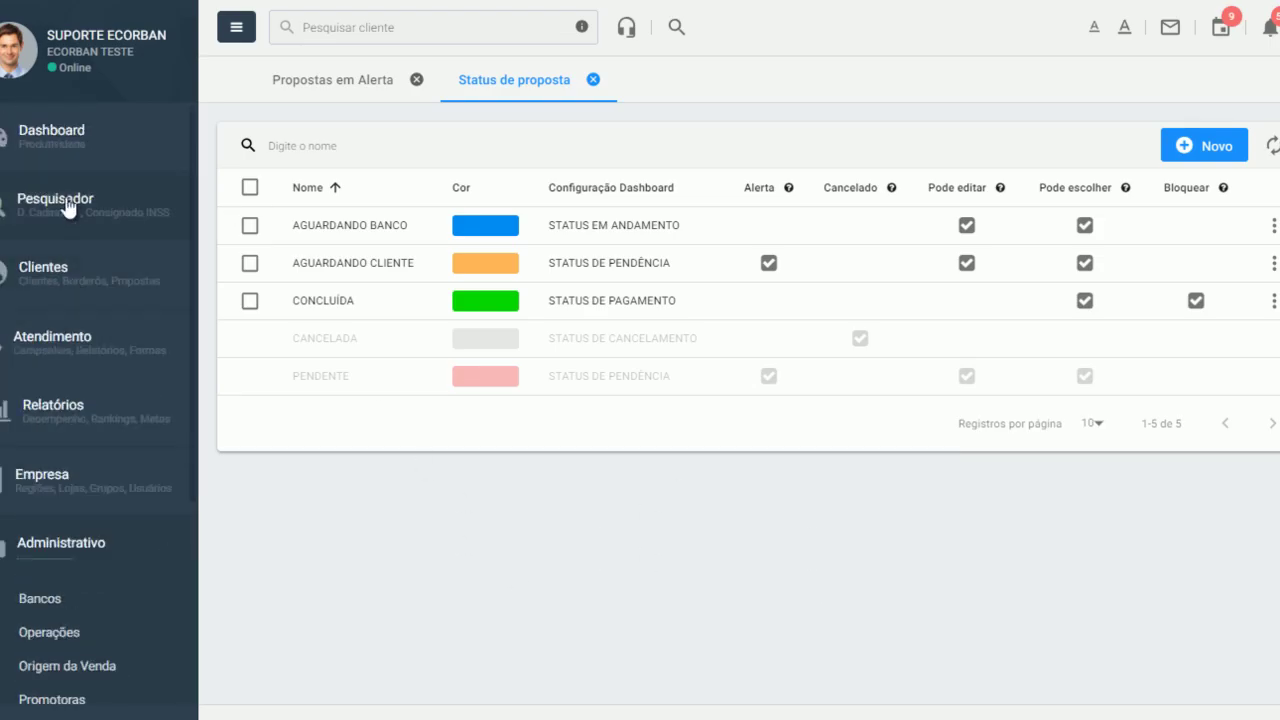
{"action": "left_click", "coordinate": [66, 155]}
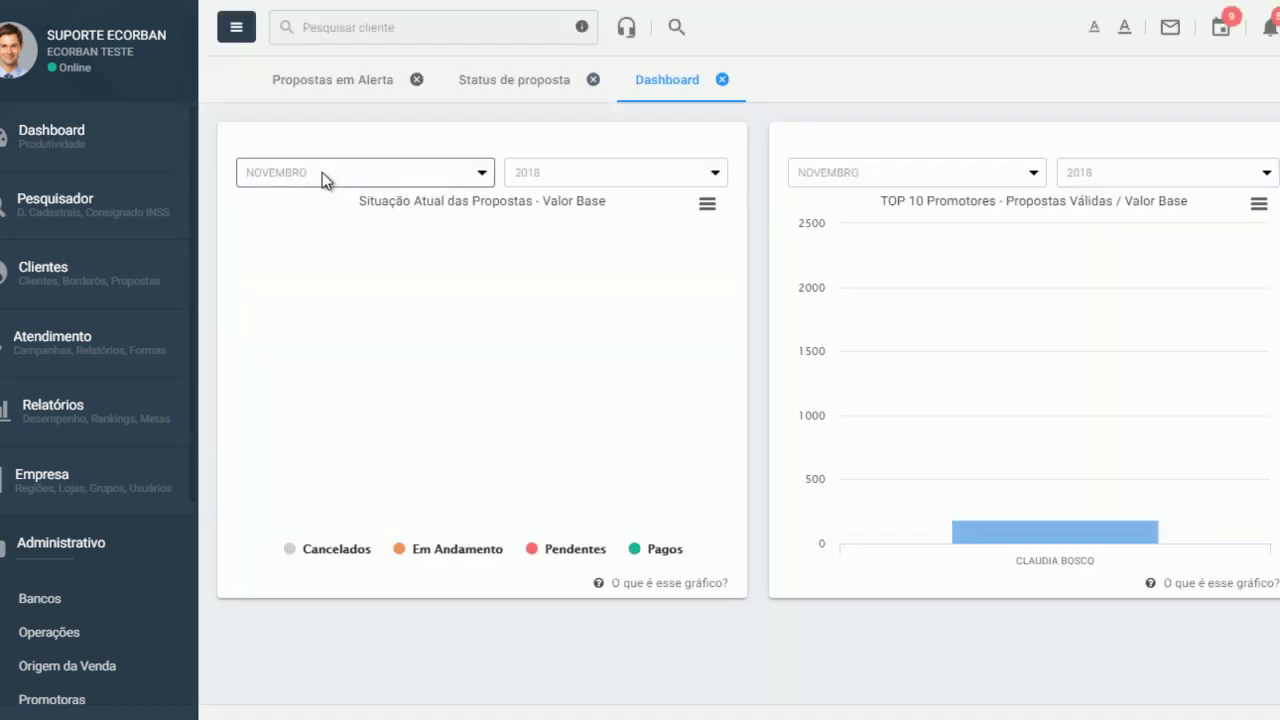
{"action": "left_click", "coordinate": [322, 172]}
{"action": "left_click", "coordinate": [283, 327]}
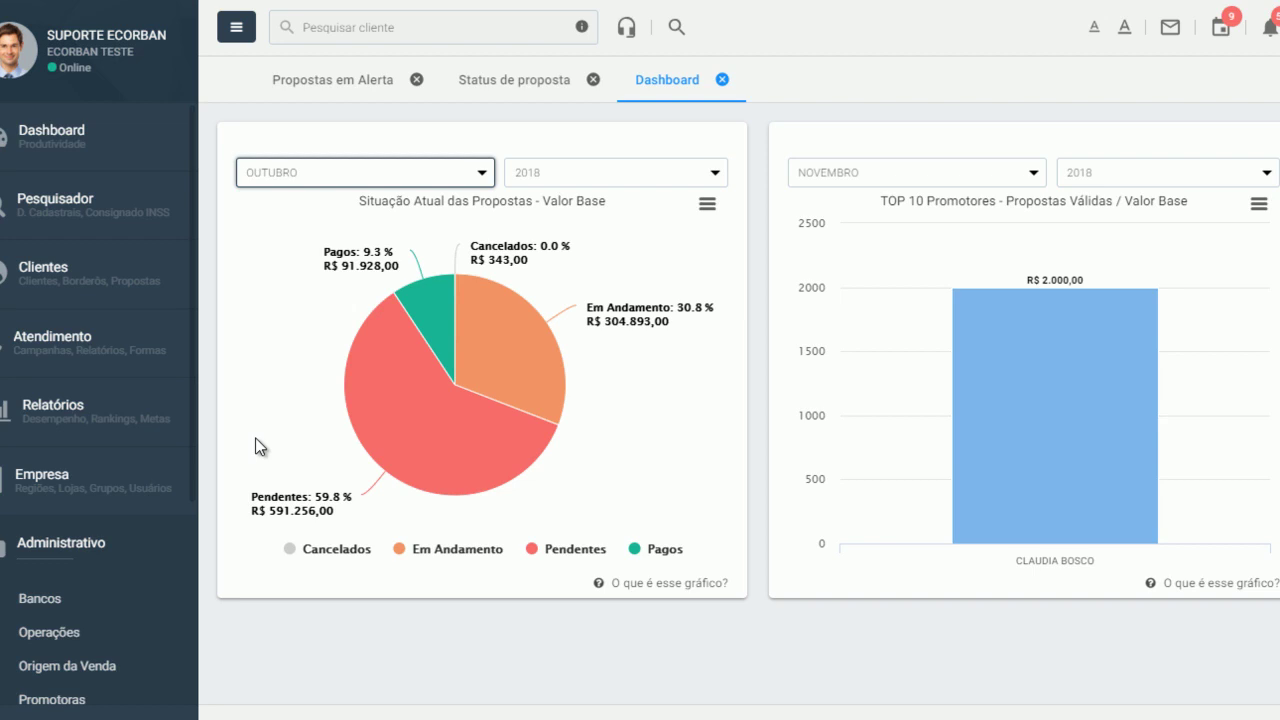
{"action": "mouse_move", "coordinate": [537, 400]}
{"action": "mouse_move", "coordinate": [407, 266]}
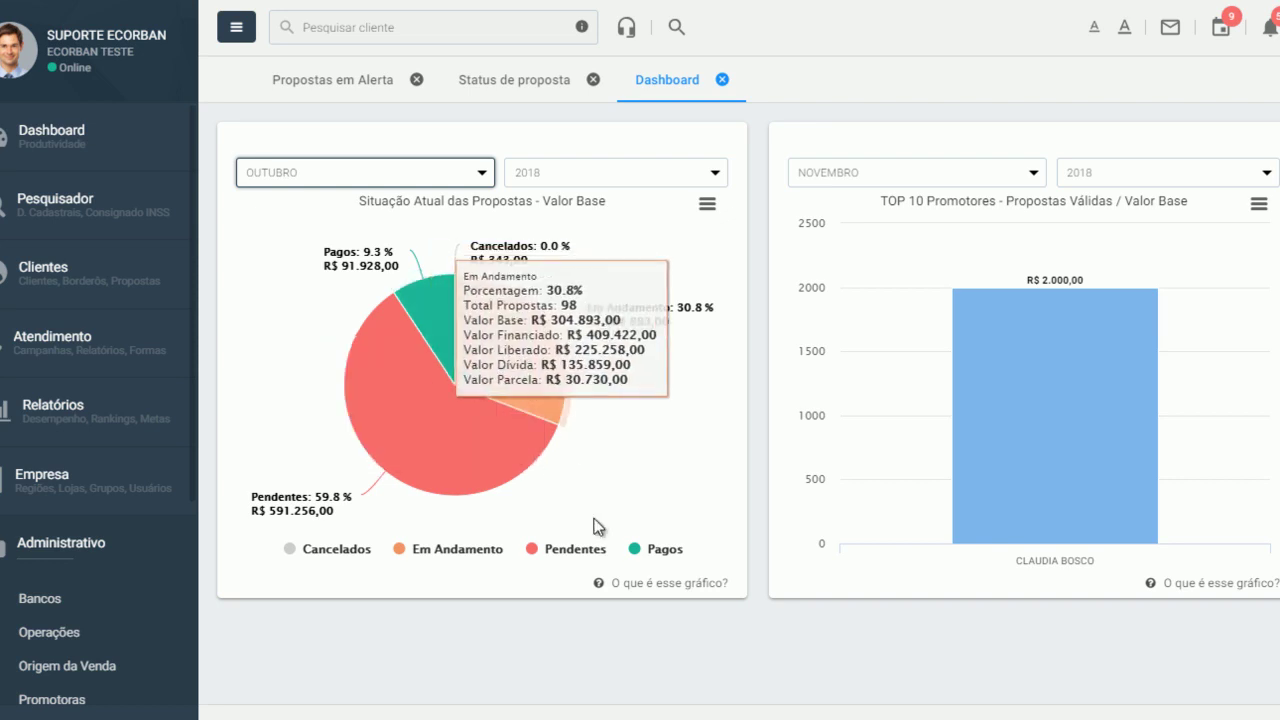
{"action": "mouse_move", "coordinate": [628, 597]}
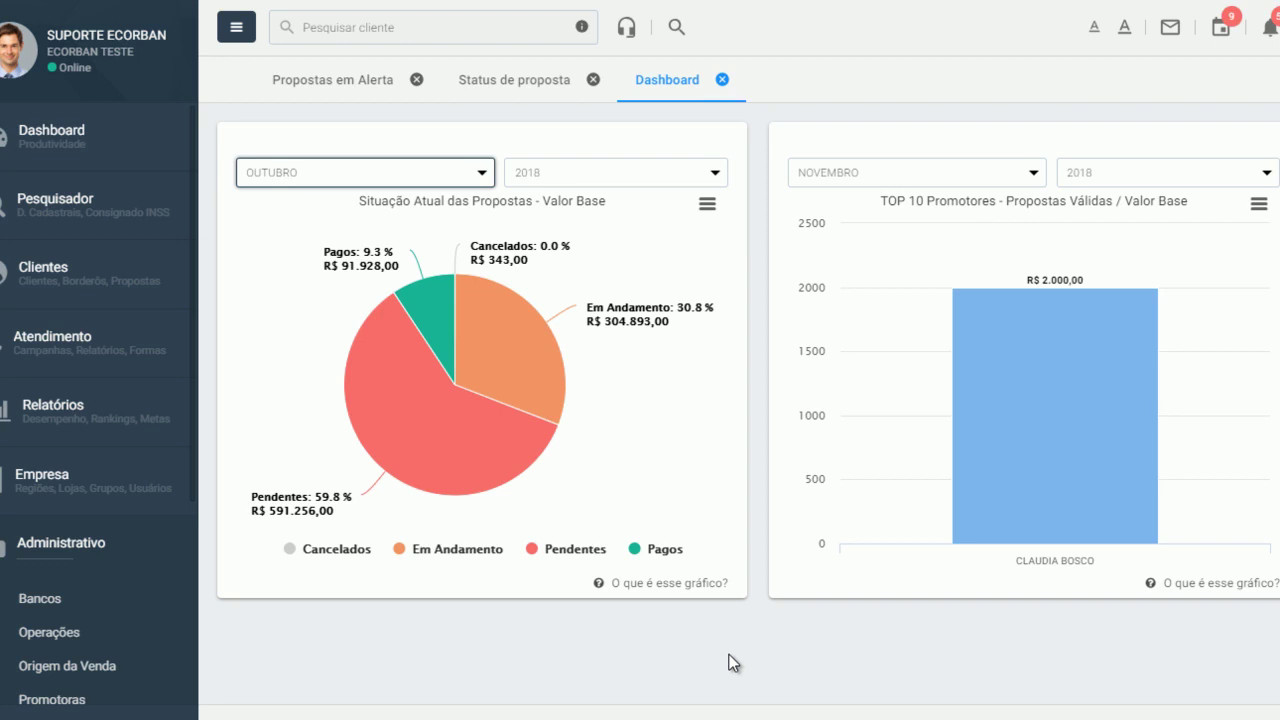
{"action": "left_click", "coordinate": [515, 80]}
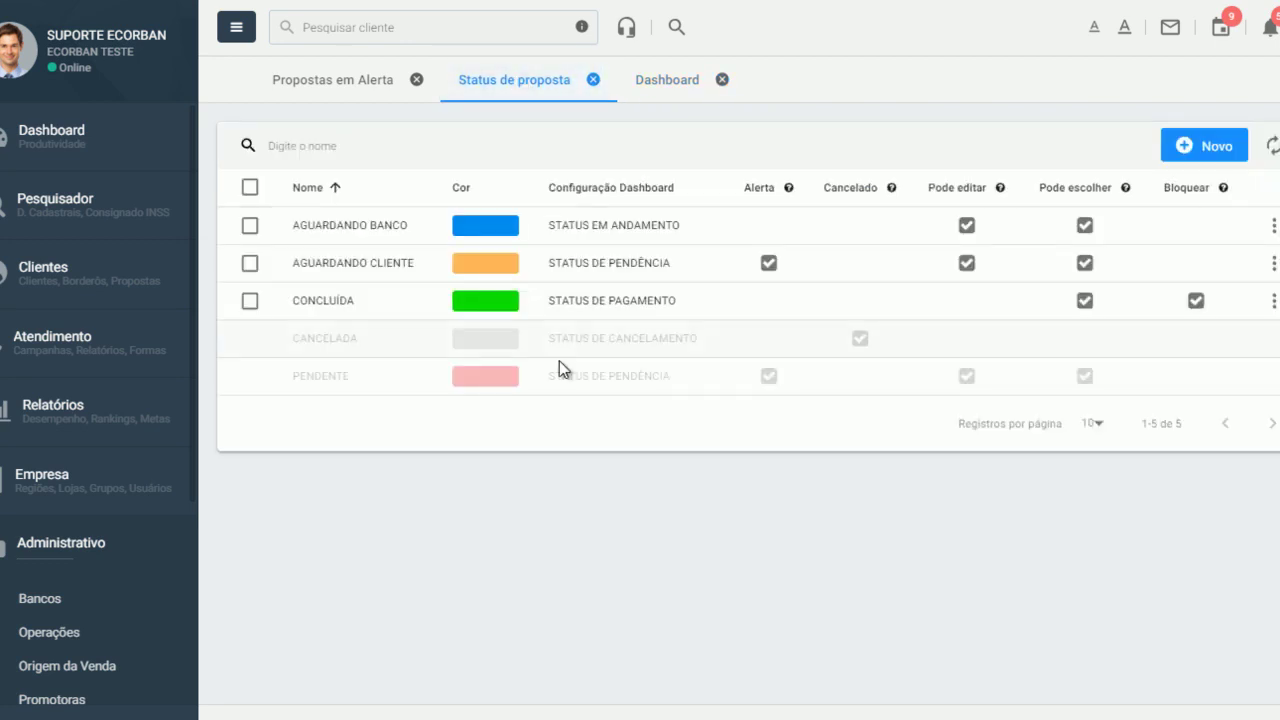